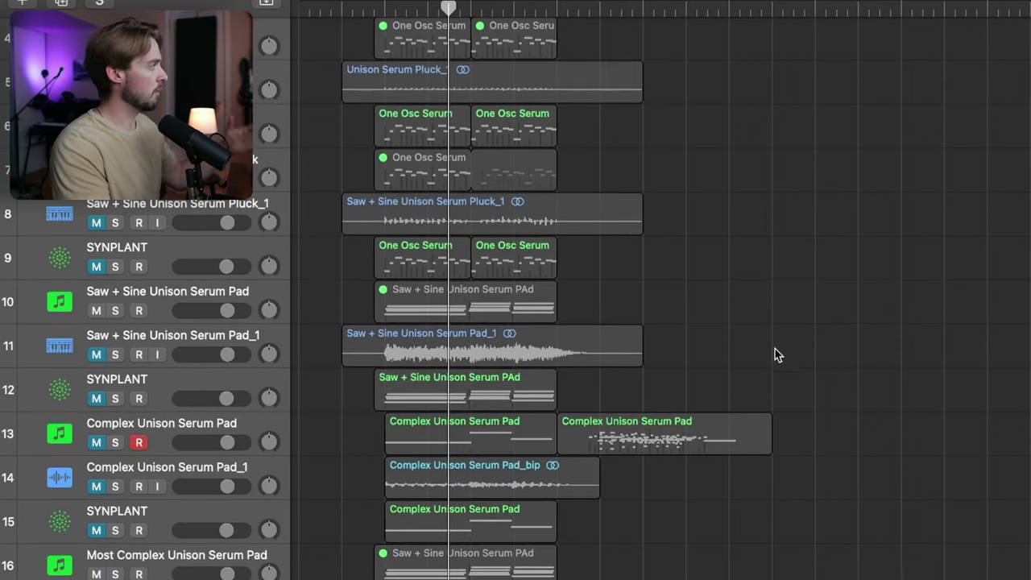
{"action": "scroll", "coordinate": [585, 290], "scroll_direction": "up", "scroll_amount": 2}
{"action": "scroll", "coordinate": [579, 289], "scroll_direction": "up", "scroll_amount": 5}
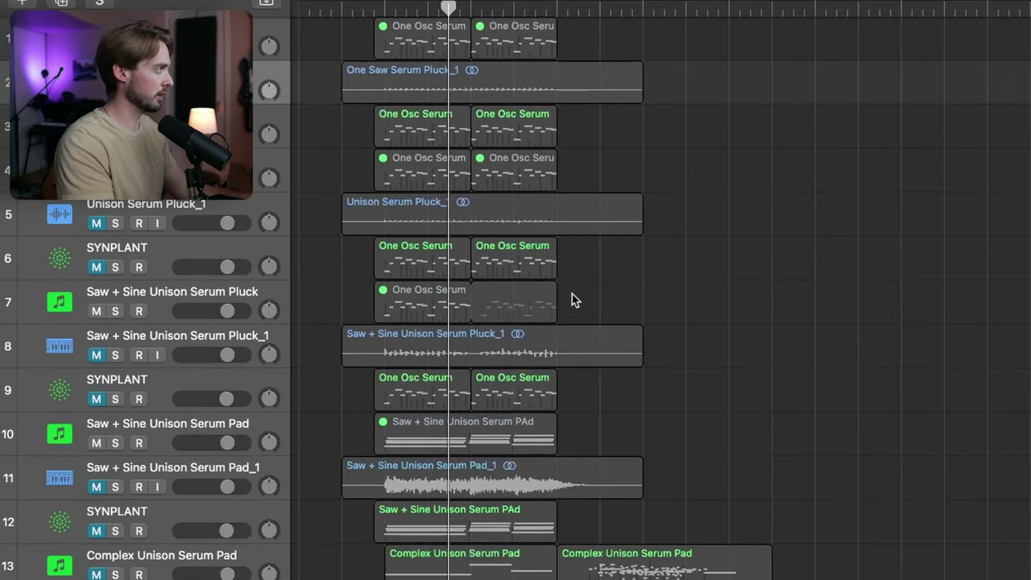
{"action": "scroll", "coordinate": [151, 254], "scroll_direction": "down", "scroll_amount": 10}
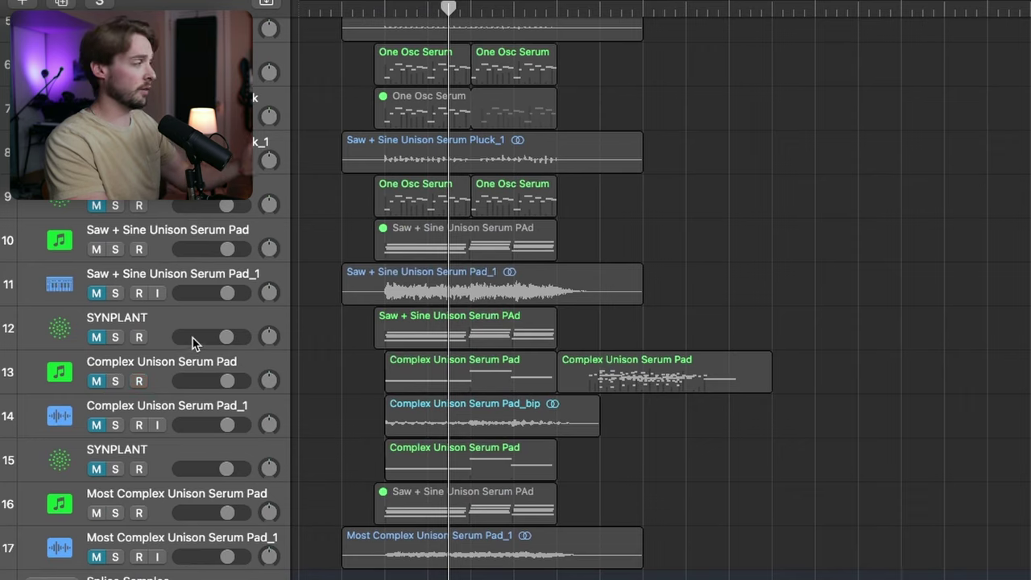
{"action": "scroll", "coordinate": [189, 334], "scroll_direction": "up", "scroll_amount": 10}
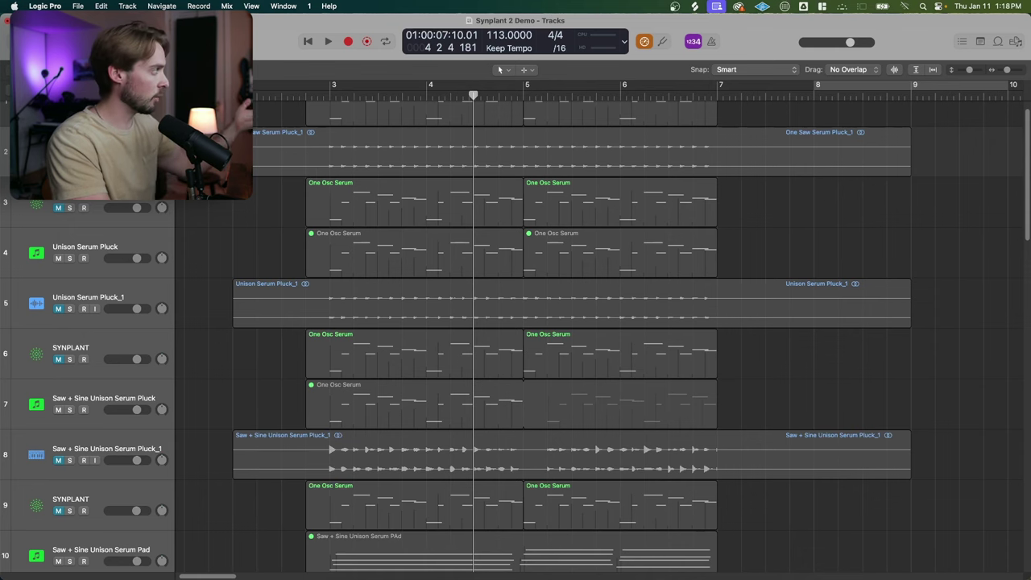
Open the DNA editor of the SYNPLANT track under One Saw Serum Pluck_1 and examine its Oscillators section
{"action": "key", "text": "Down"}
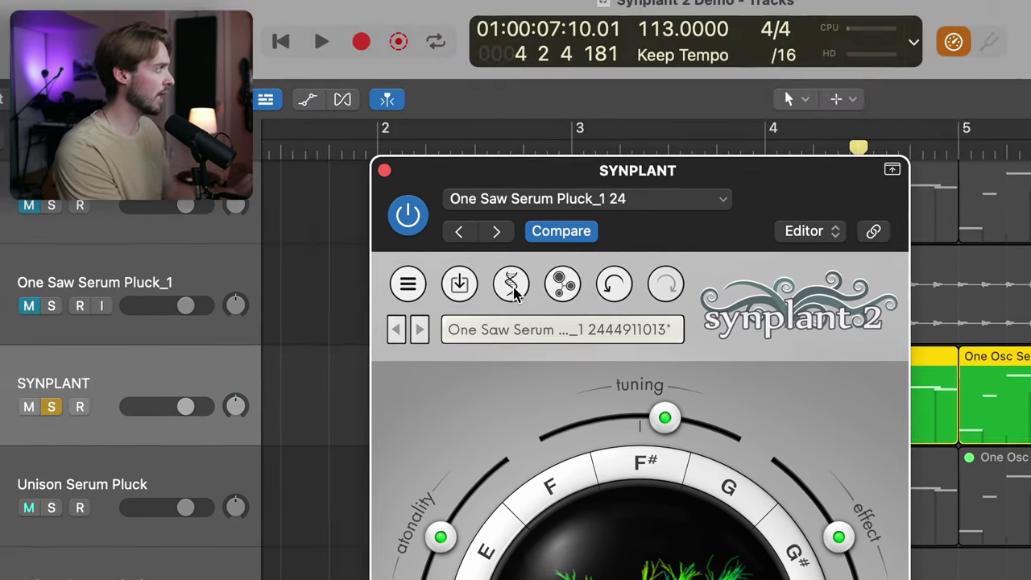
{"action": "left_click", "coordinate": [509, 279]}
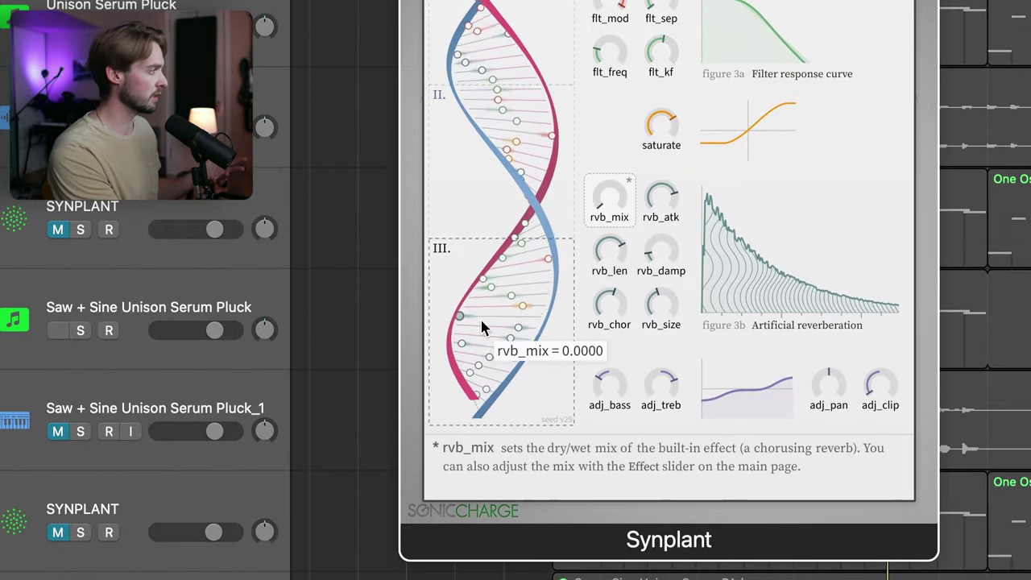
{"action": "left_click", "coordinate": [487, 157]}
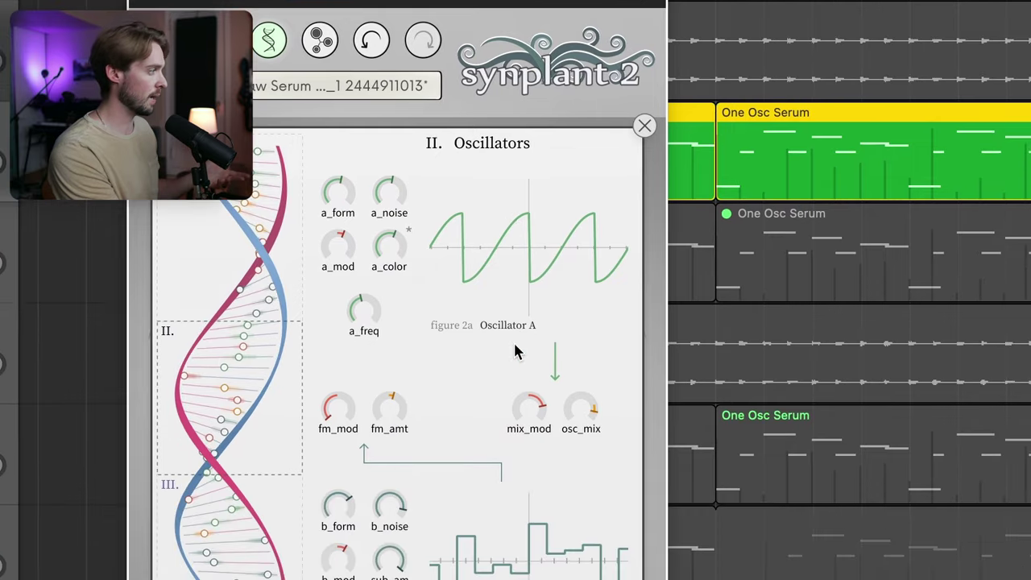
{"action": "scroll", "coordinate": [530, 385], "scroll_direction": "down", "scroll_amount": 5}
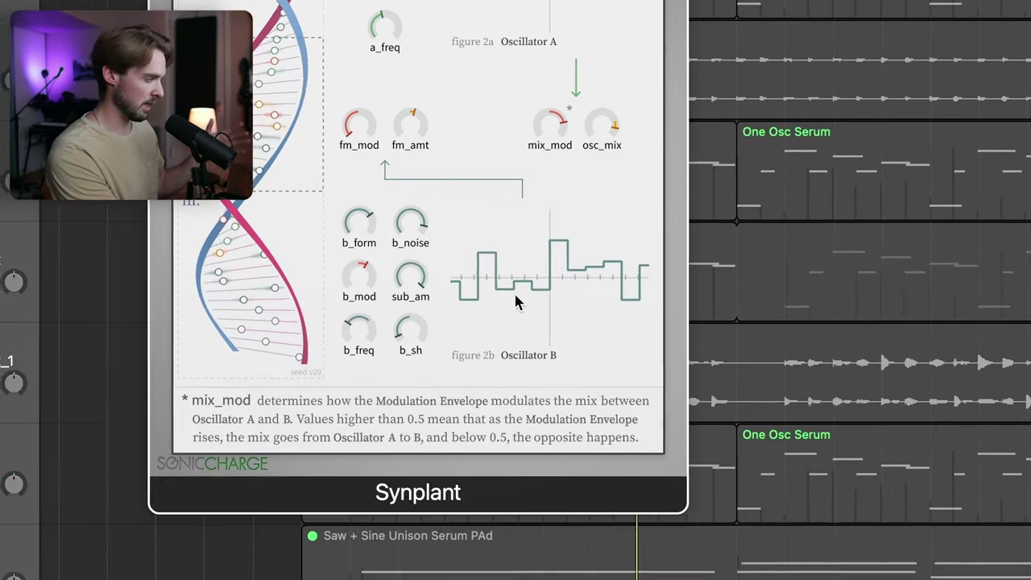
{"action": "scroll", "coordinate": [520, 296], "scroll_direction": "up", "scroll_amount": 10}
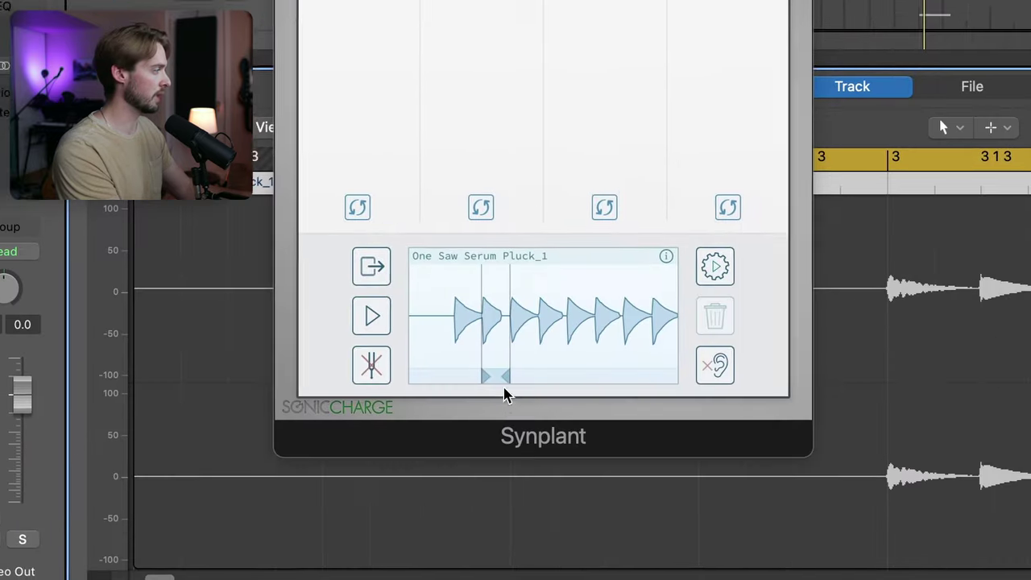
Generate patches from a selected section of the One Saw Serum Pluck_1 sample and audition several candidates
{"action": "left_click_drag", "start_coordinate": [510, 295], "coordinate": [514, 346]}
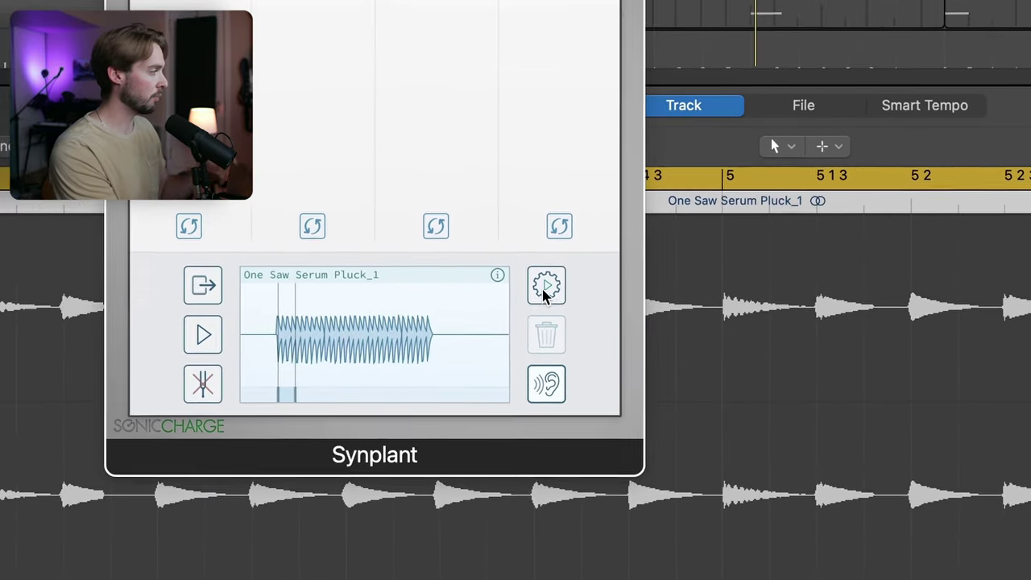
{"action": "left_click", "coordinate": [520, 288]}
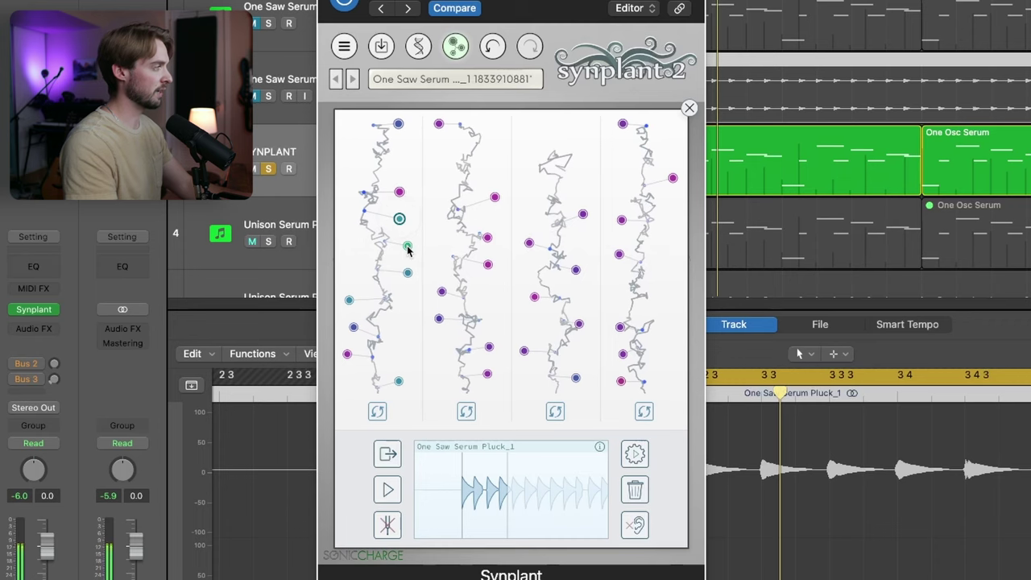
{"action": "left_click", "coordinate": [408, 247]}
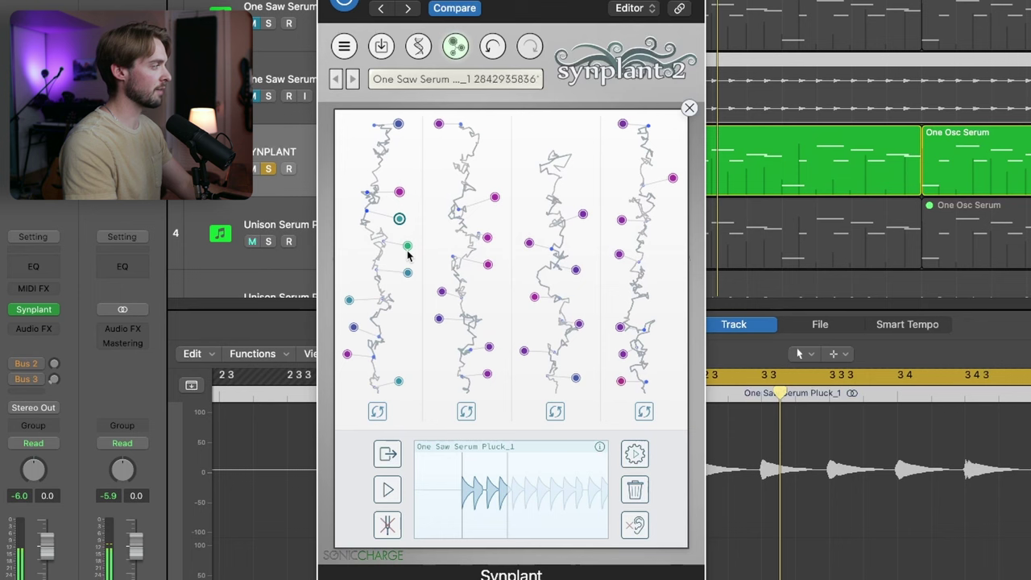
{"action": "left_click", "coordinate": [488, 264]}
{"action": "left_click", "coordinate": [488, 237]}
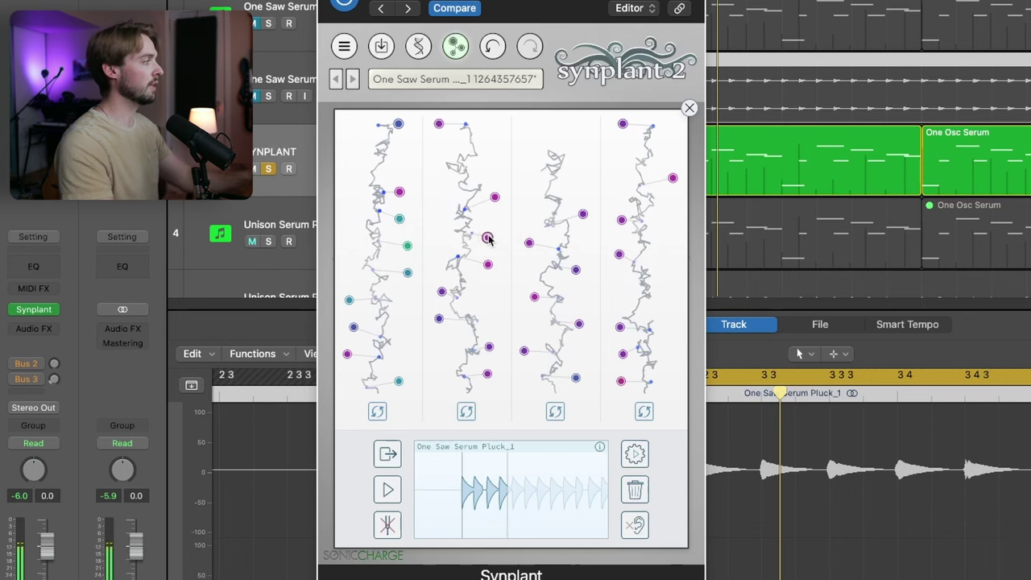
Clear the generated patches and regenerate from only the first pluck of the One Saw Serum Pluck_1 sample
{"action": "left_click", "coordinate": [637, 490]}
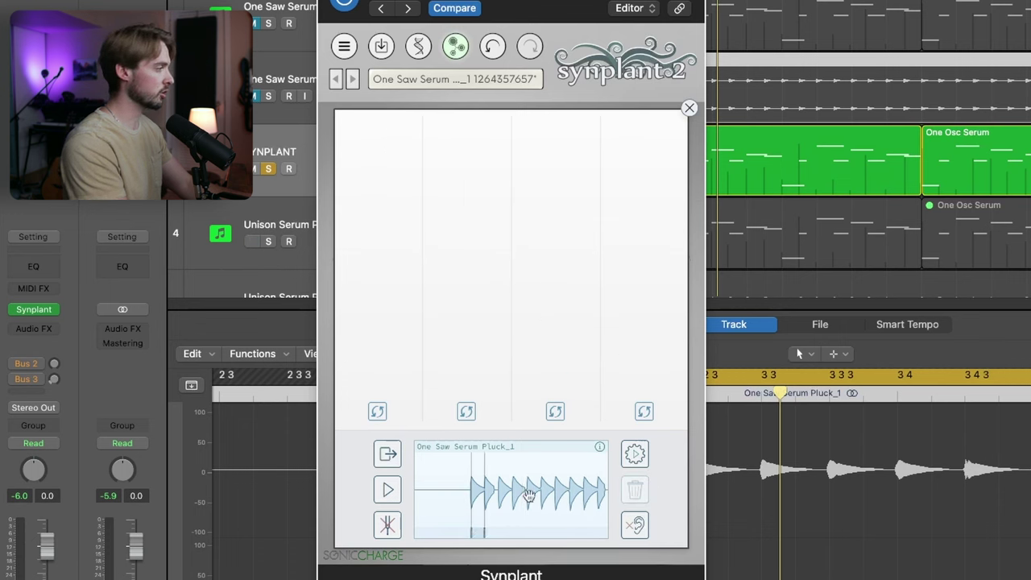
{"action": "left_click", "coordinate": [635, 455]}
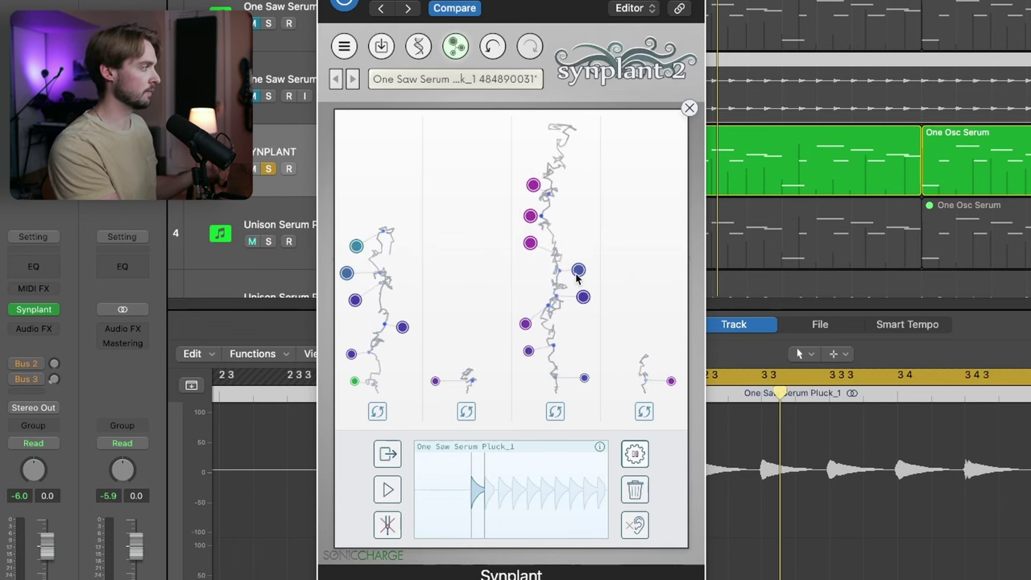
Load a dark blue candidate from the third strand and play the SYNPLANT track with it
{"action": "left_click", "coordinate": [582, 297]}
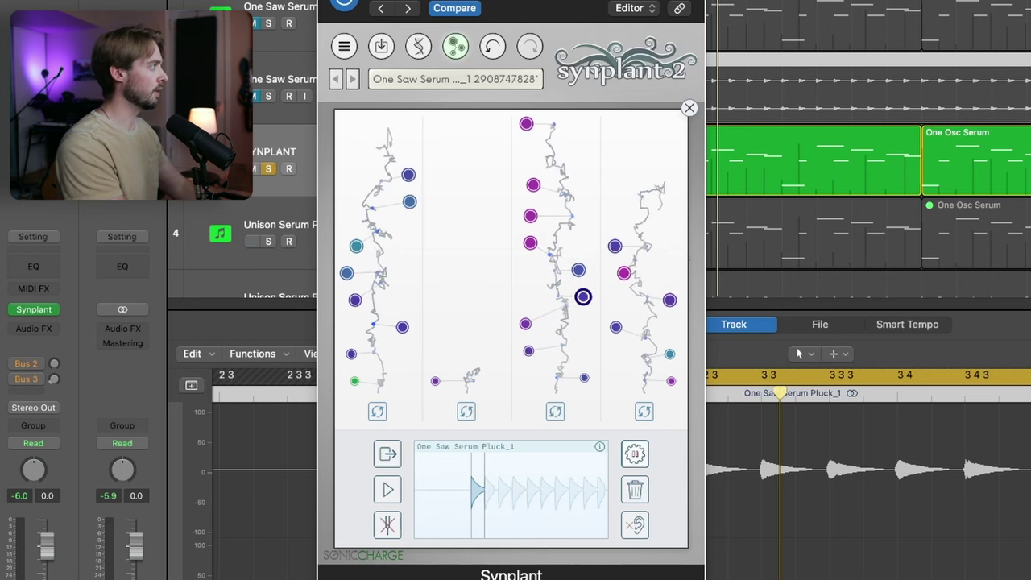
{"action": "key", "text": "super+w"}
{"action": "key", "text": "space"}
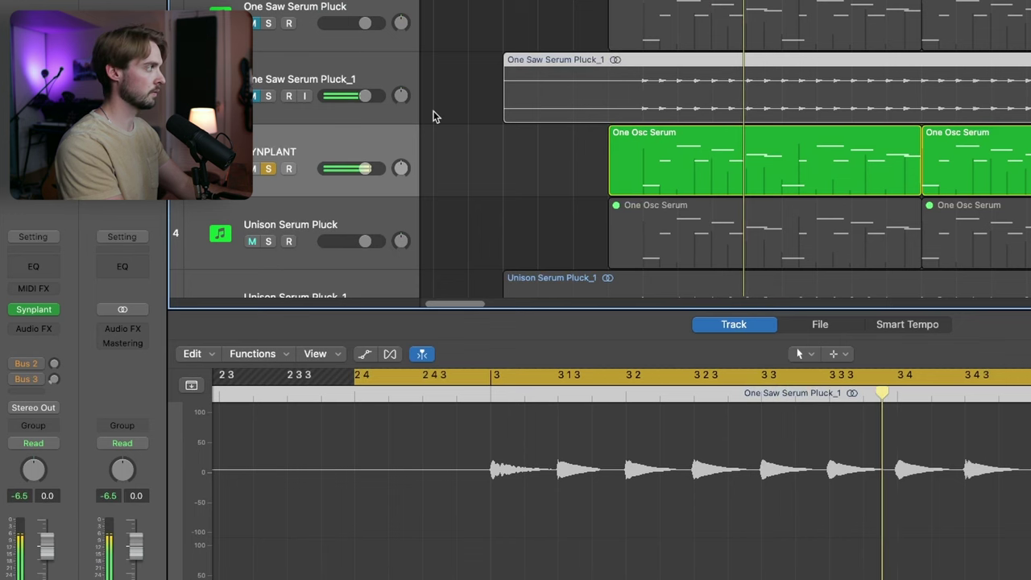
Reopen Synplant on its main page and solo the One Saw Serum Pluck_1 audio track alongside the SYNPLANT track
{"action": "left_click", "coordinate": [37, 311]}
{"action": "left_click", "coordinate": [682, 414]}
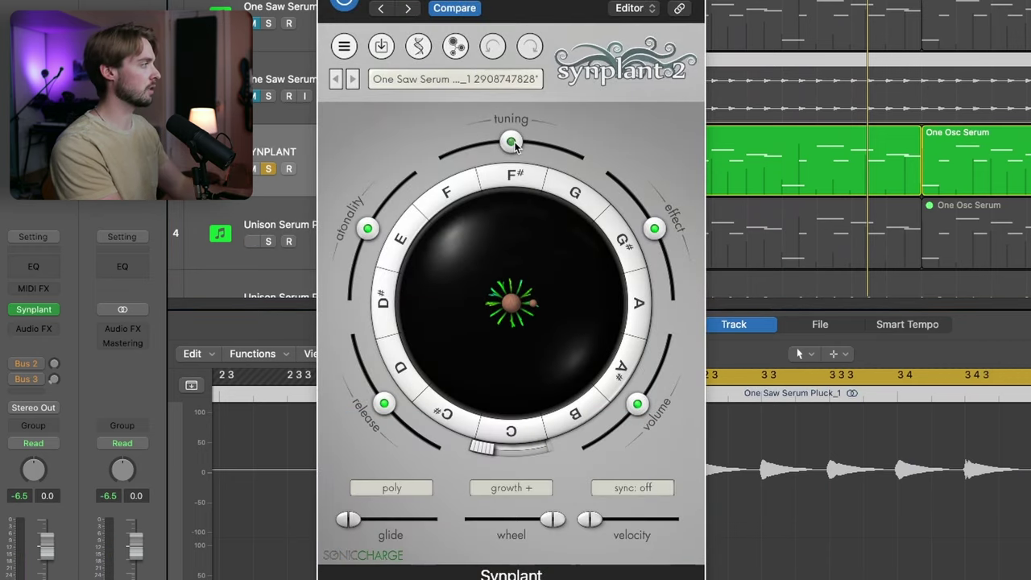
{"action": "left_click", "coordinate": [268, 97]}
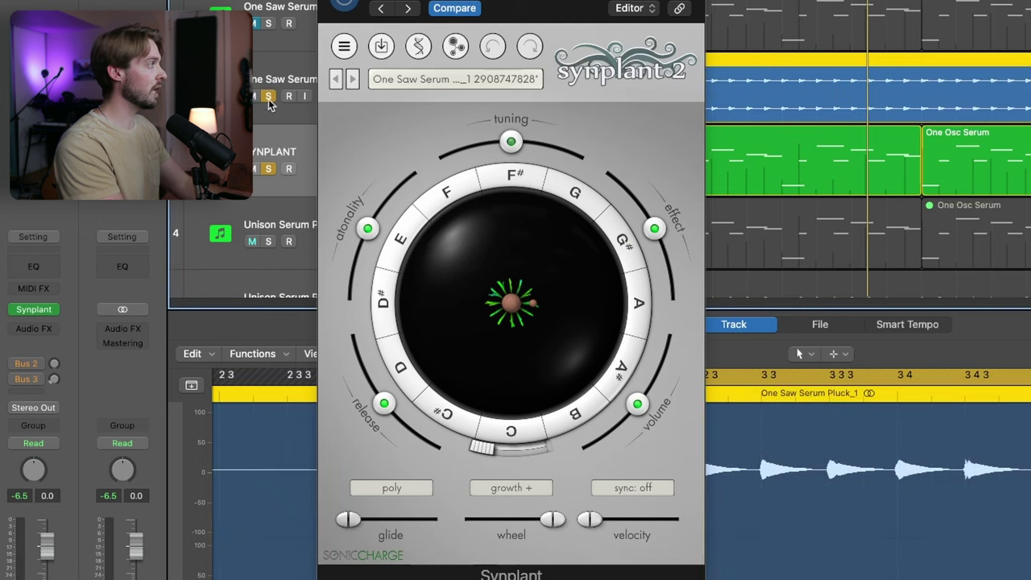
Raise Synplant's tuning to 3.17 sm and adjust its effect amount
{"action": "left_click_drag", "start_coordinate": [511, 4], "coordinate": [379, 25]}
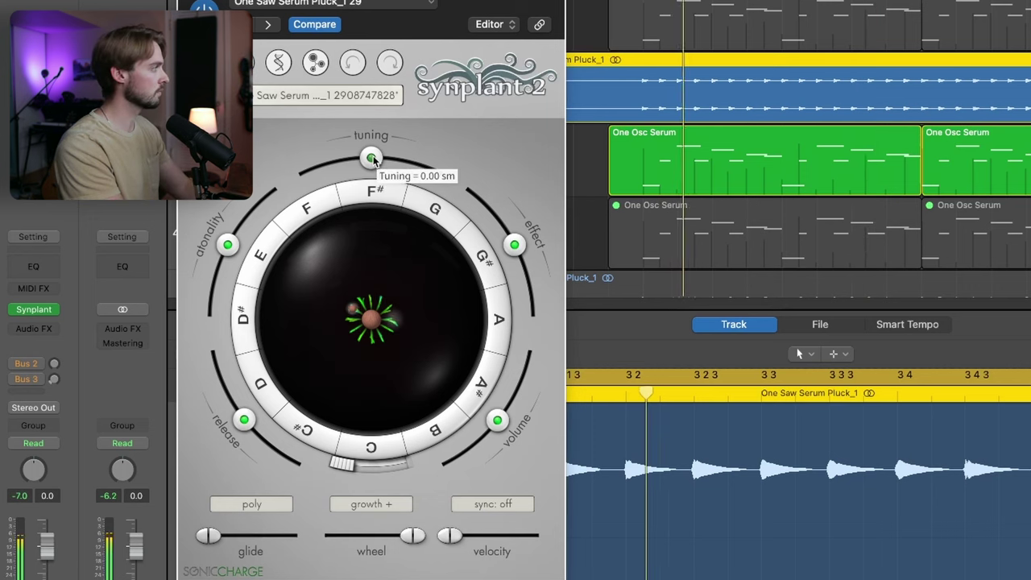
{"action": "left_click_drag", "start_coordinate": [373, 159], "coordinate": [395, 164]}
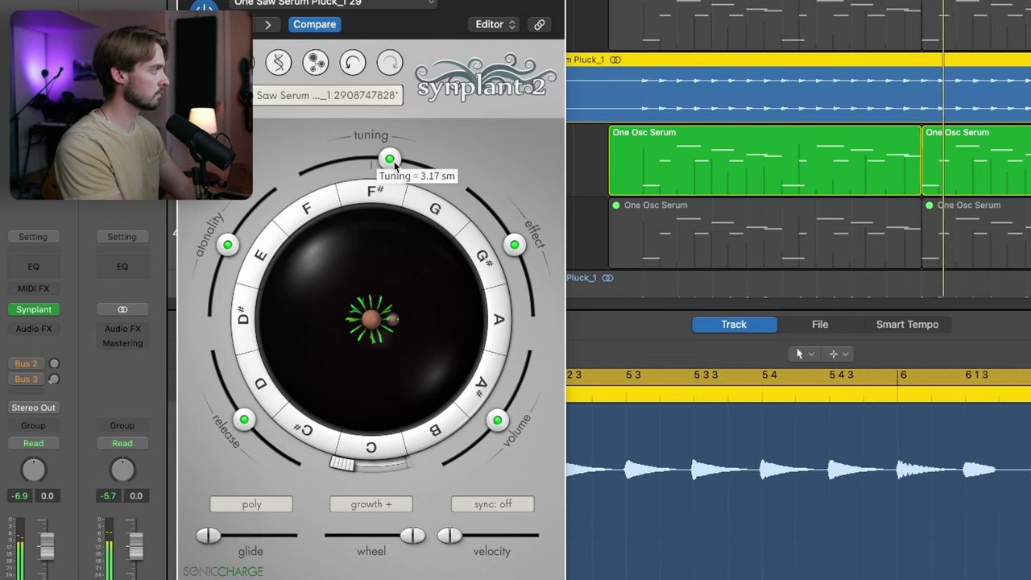
{"action": "left_click_drag", "start_coordinate": [394, 161], "coordinate": [394, 162]}
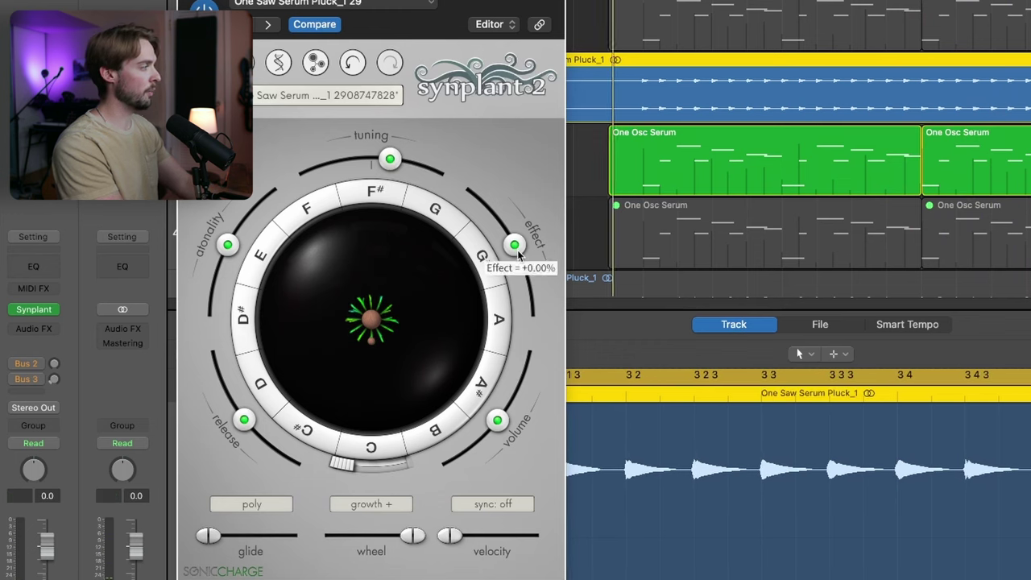
{"action": "left_click_drag", "start_coordinate": [523, 256], "coordinate": [536, 302]}
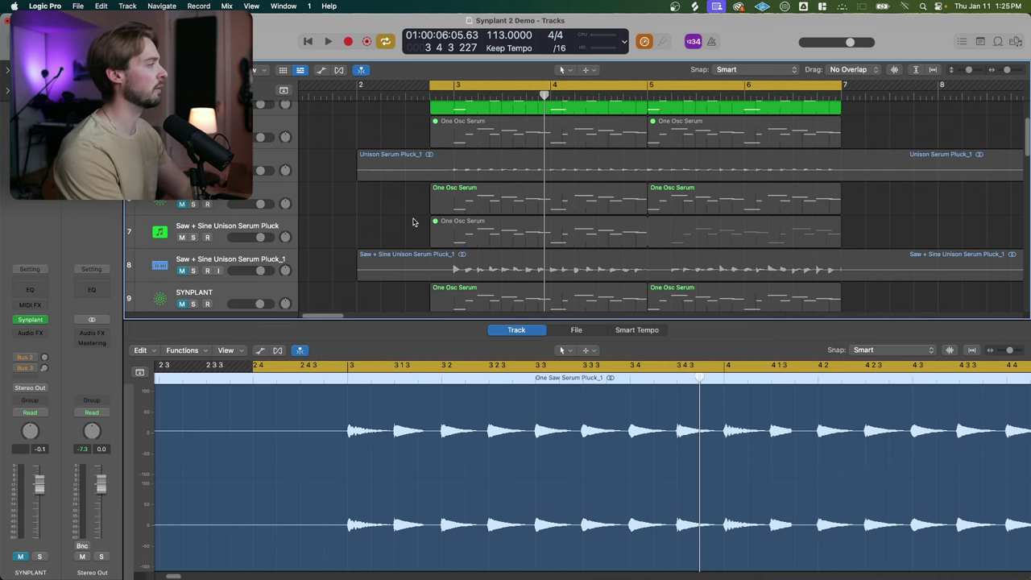
Audition the Saw + Sine Unison Serum Pluck_1 track in solo and unsolo it
{"action": "scroll", "coordinate": [235, 207], "scroll_direction": "down", "scroll_amount": 2}
{"action": "left_click", "coordinate": [193, 196]}
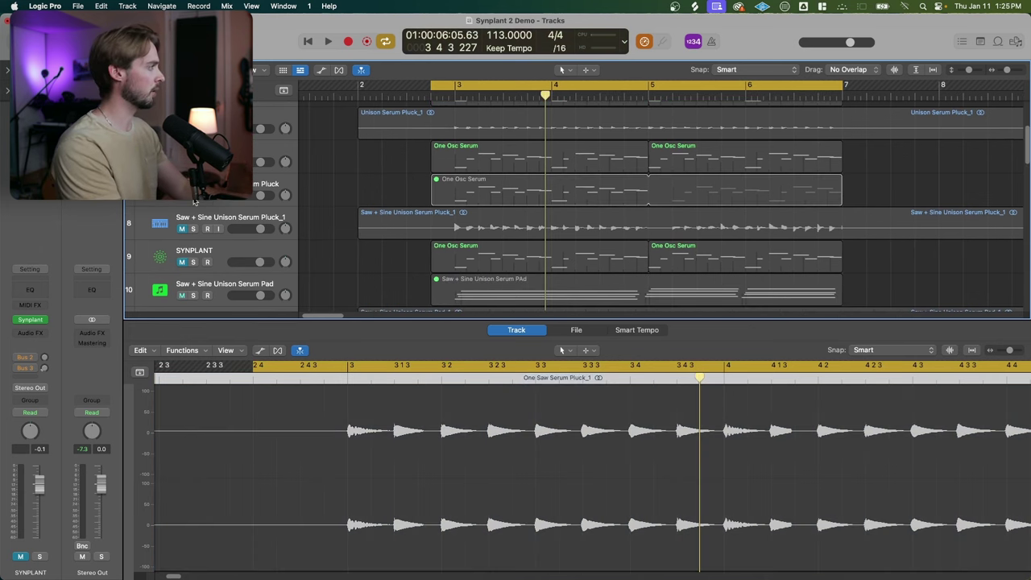
{"action": "left_click", "coordinate": [194, 228]}
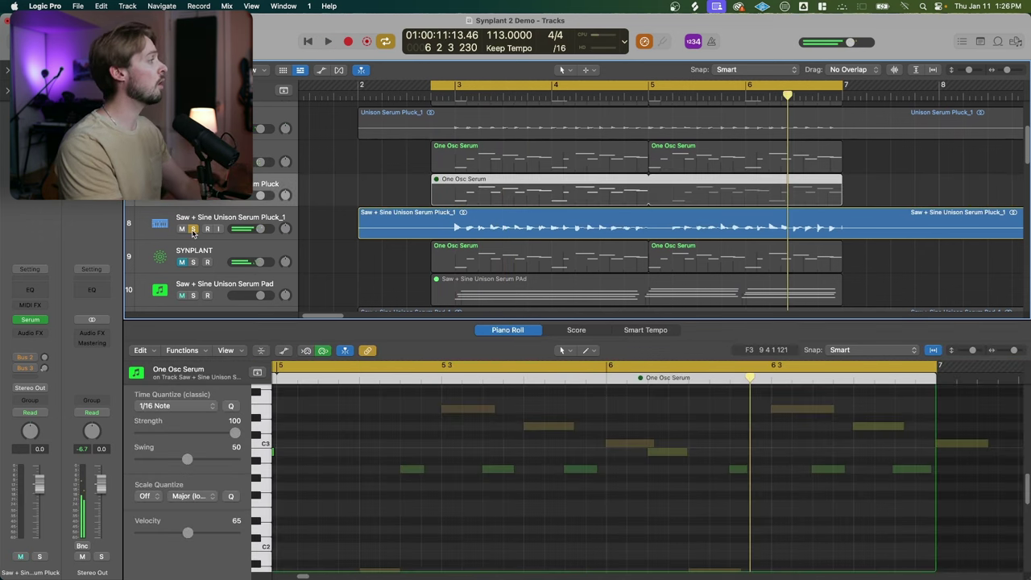
{"action": "left_click", "coordinate": [193, 229]}
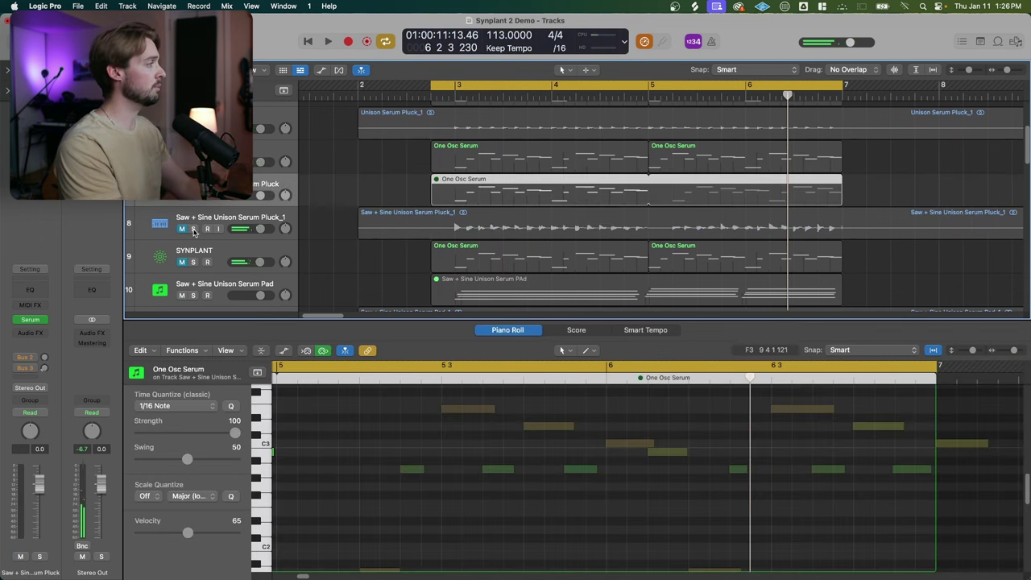
Solo the SYNPLANT track below Saw + Sine Unison Serum Pluck_1 and play it from just before bar 3
{"action": "left_click", "coordinate": [193, 262]}
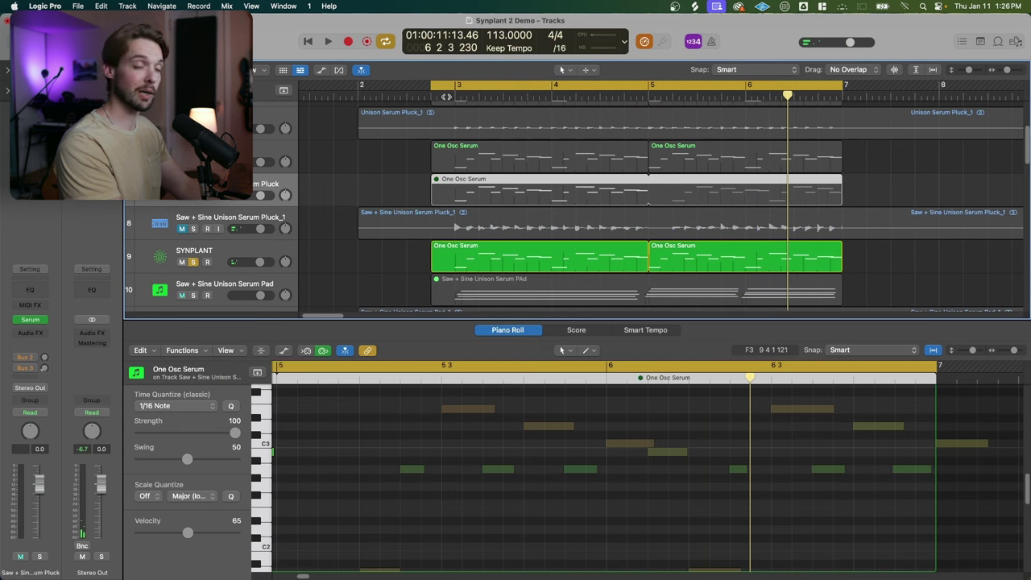
{"action": "left_click", "coordinate": [445, 96]}
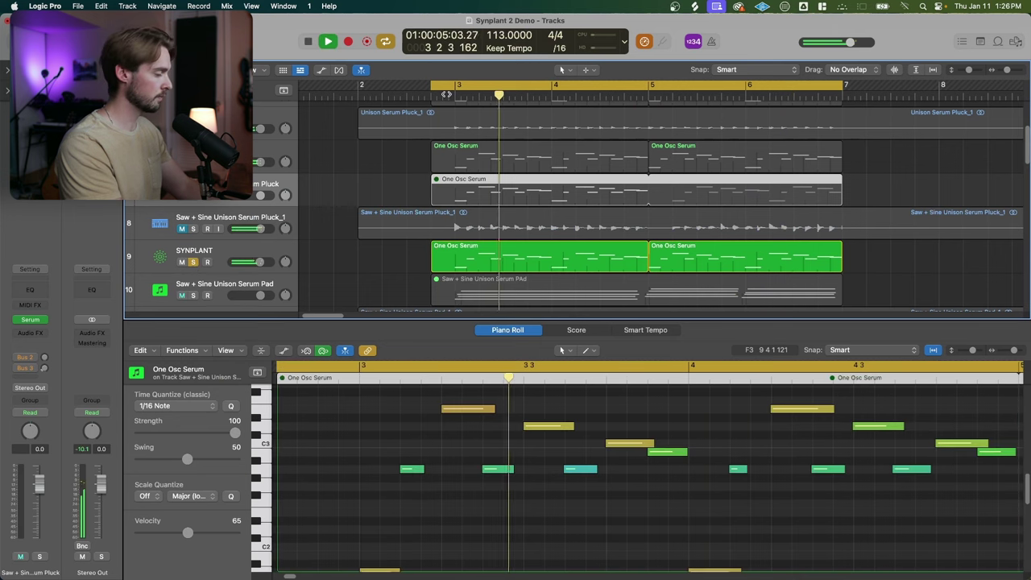
{"action": "left_click", "coordinate": [246, 271]}
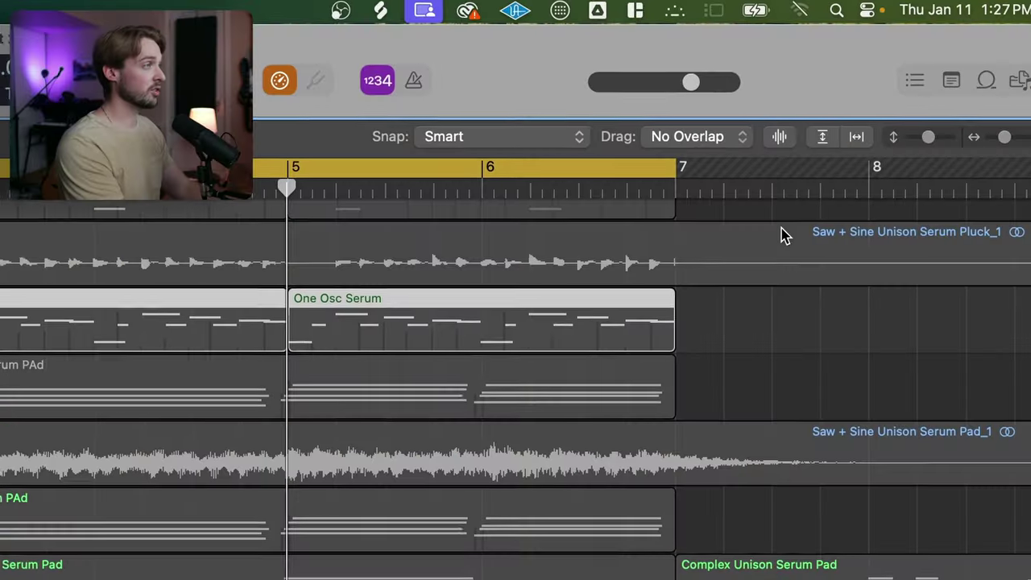
Solo the Splice Samples stack and its first SYNPLANT track, and play that track back
{"action": "mouse_move", "coordinate": [905, 141]}
{"action": "left_mouse_down"}
{"action": "mouse_move", "coordinate": [884, 143]}
{"action": "mouse_move", "coordinate": [900, 144]}
{"action": "left_mouse_up"}
{"action": "scroll", "coordinate": [761, 376], "scroll_direction": "right", "scroll_amount": 5}
{"action": "scroll", "coordinate": [762, 376], "scroll_direction": "down", "scroll_amount": 10}
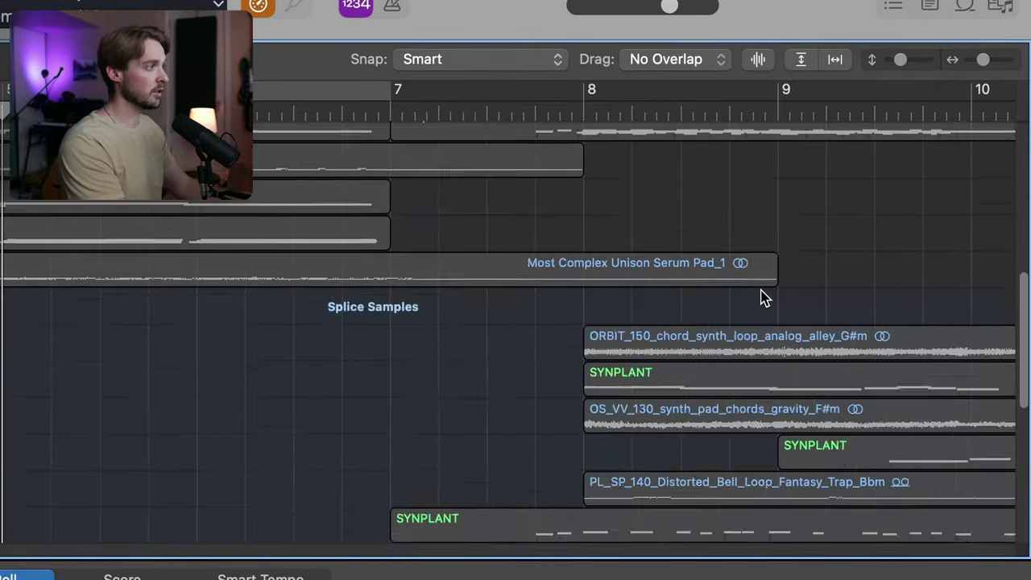
{"action": "scroll", "coordinate": [336, 342], "scroll_direction": "right", "scroll_amount": 3}
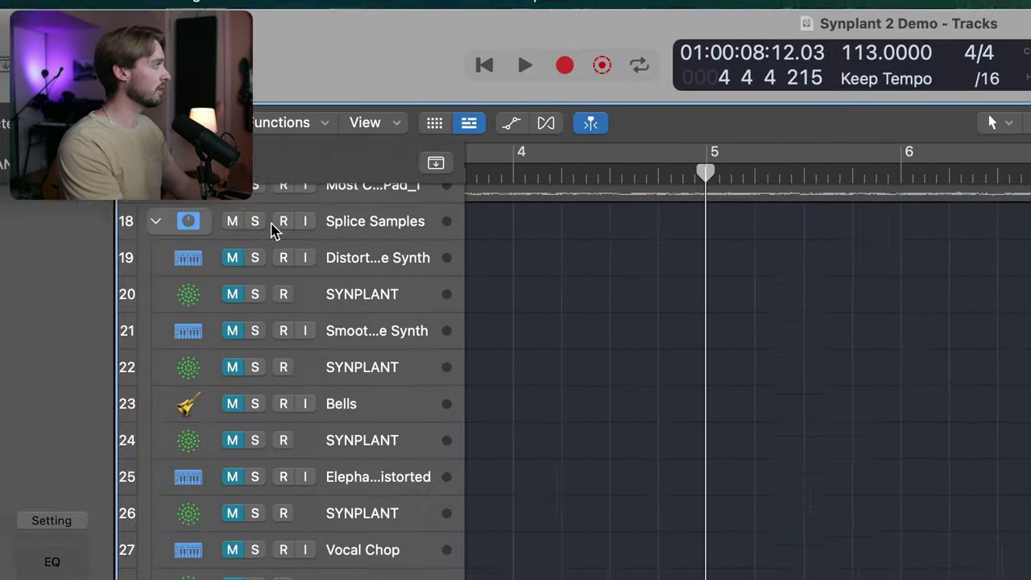
{"action": "left_click", "coordinate": [255, 221]}
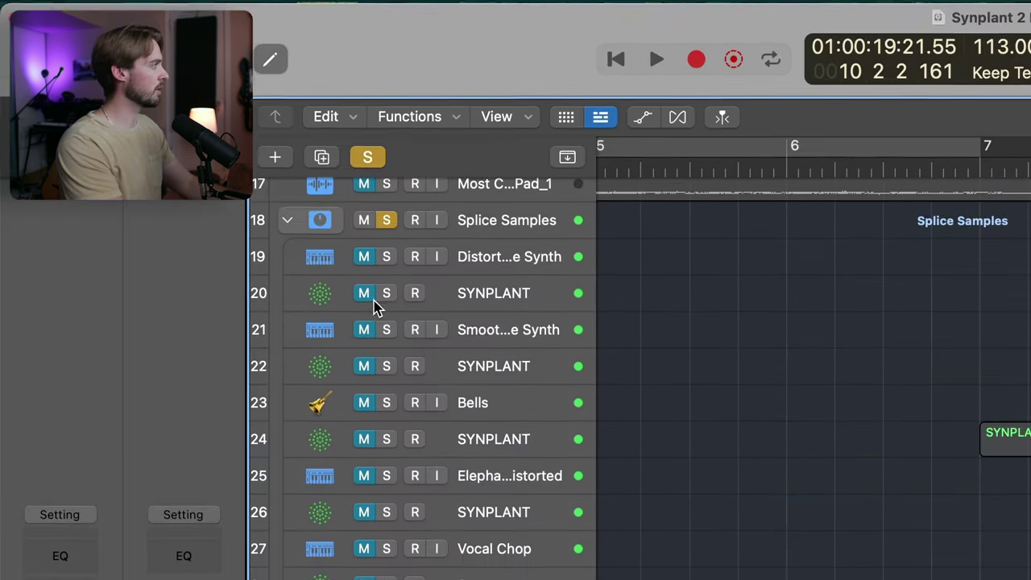
{"action": "left_click", "coordinate": [386, 293]}
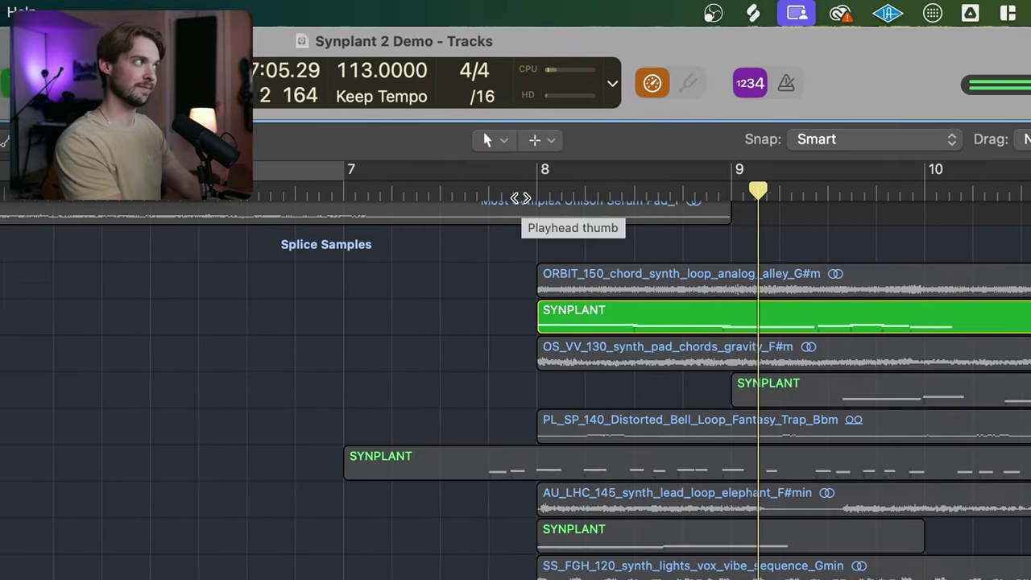
{"action": "key", "text": "space"}
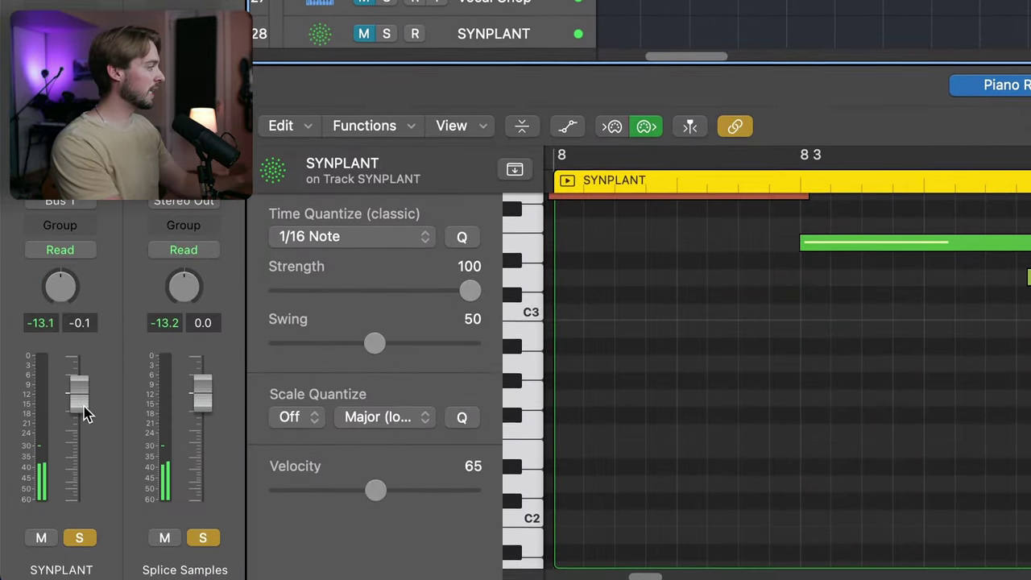
Raise the volume fader of the first SYNPLANT track in Splice Samples and clear the active solos
{"action": "left_click_drag", "start_coordinate": [83, 386], "coordinate": [83, 362]}
{"action": "key", "text": "p"}
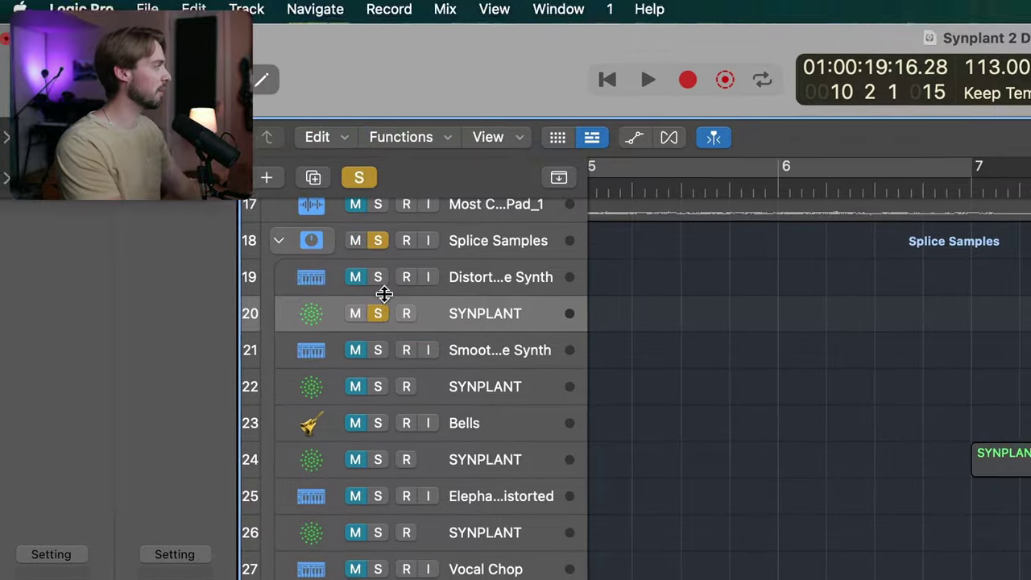
{"action": "left_click", "coordinate": [50, 287]}
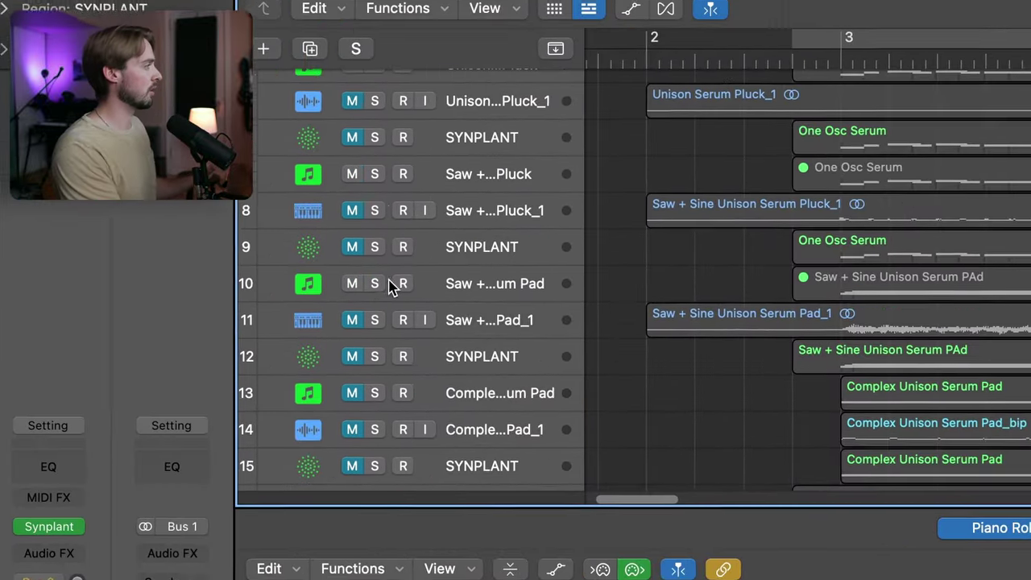
Solo the Saw + Sine Unison Serum Pad track, switch the solo to Saw + Sine Unison Serum Pad_1 and play it from just before bar 3
{"action": "left_click", "coordinate": [125, 295]}
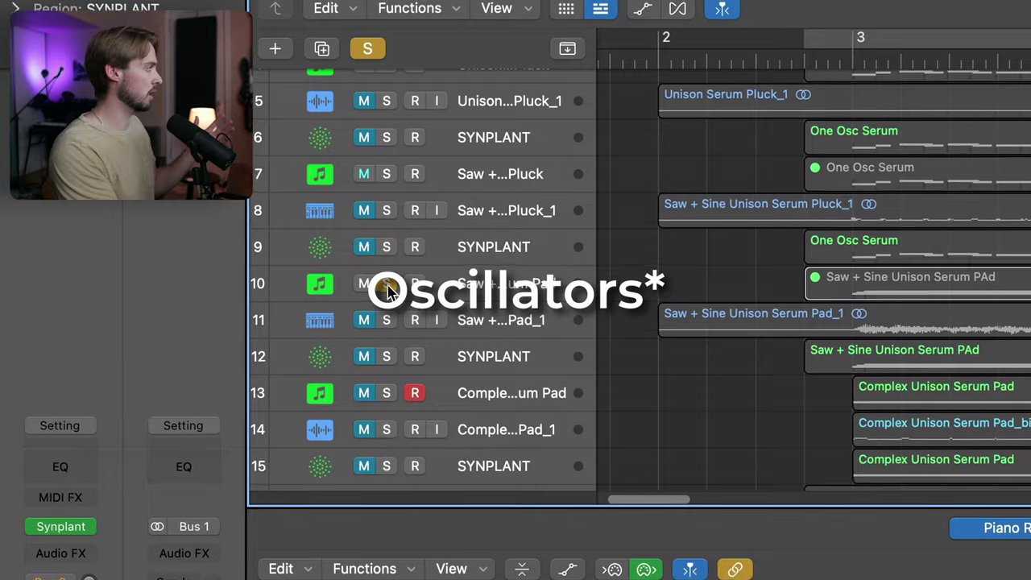
{"action": "left_click", "coordinate": [252, 347]}
{"action": "left_click", "coordinate": [253, 383]}
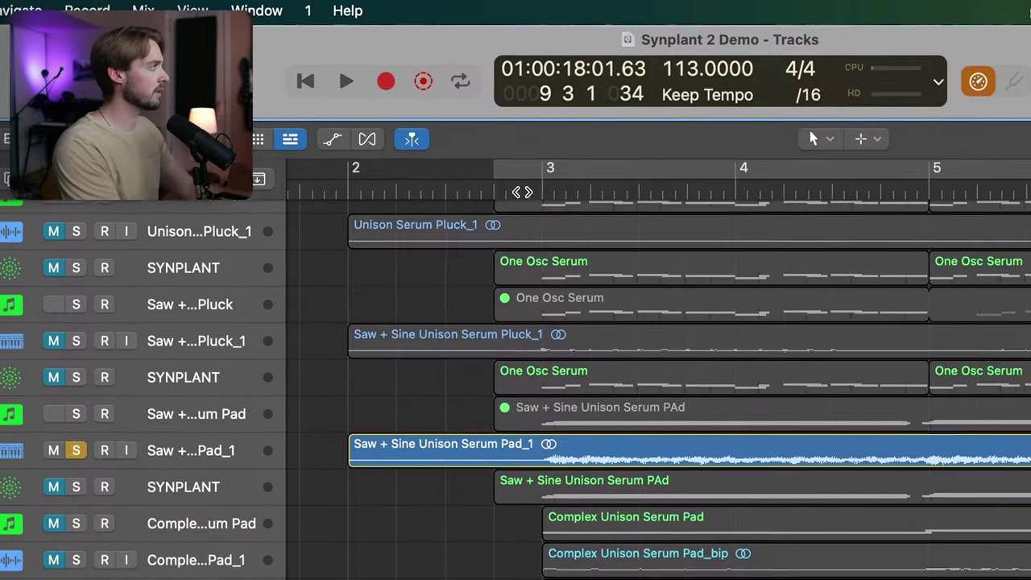
{"action": "left_click", "coordinate": [832, 39]}
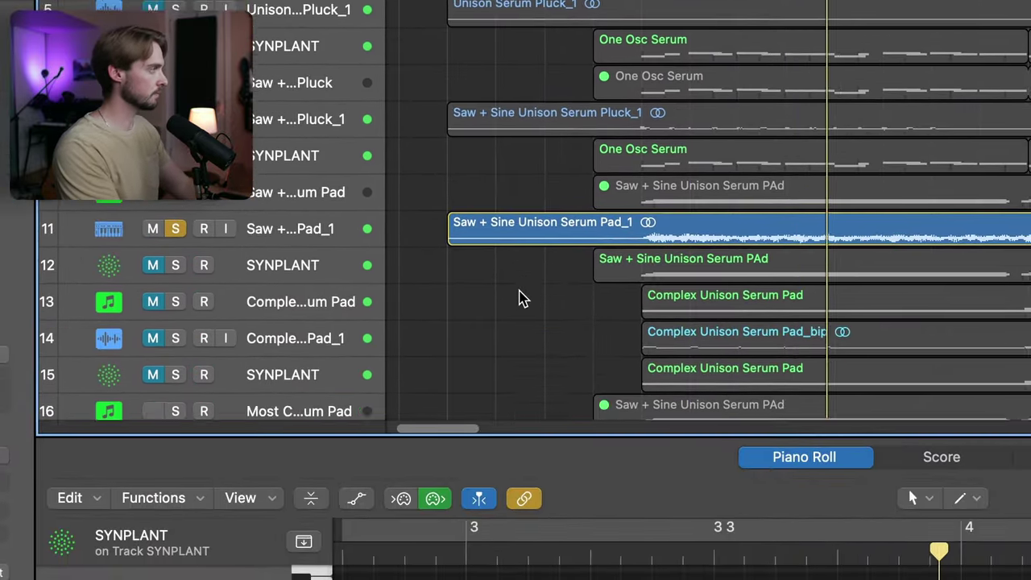
{"action": "scroll", "coordinate": [520, 298], "scroll_direction": "right", "scroll_amount": 2}
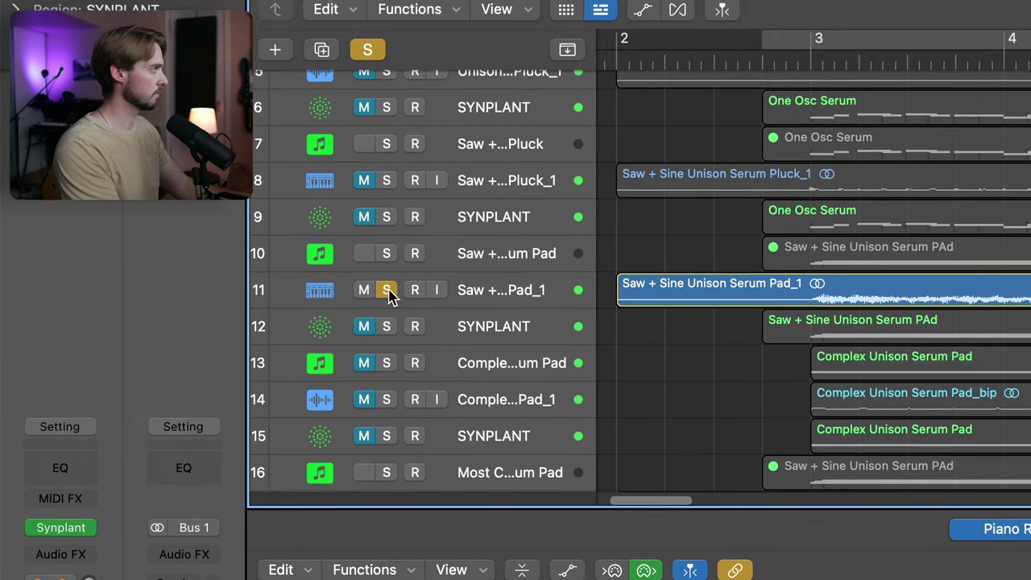
Clear the solo on Saw + Sine Unison Serum Pad_1 and mute the Splice Samples stack
{"action": "left_click", "coordinate": [175, 217]}
{"action": "left_click", "coordinate": [489, 290]}
{"action": "scroll", "coordinate": [520, 299], "scroll_direction": "down", "scroll_amount": 6}
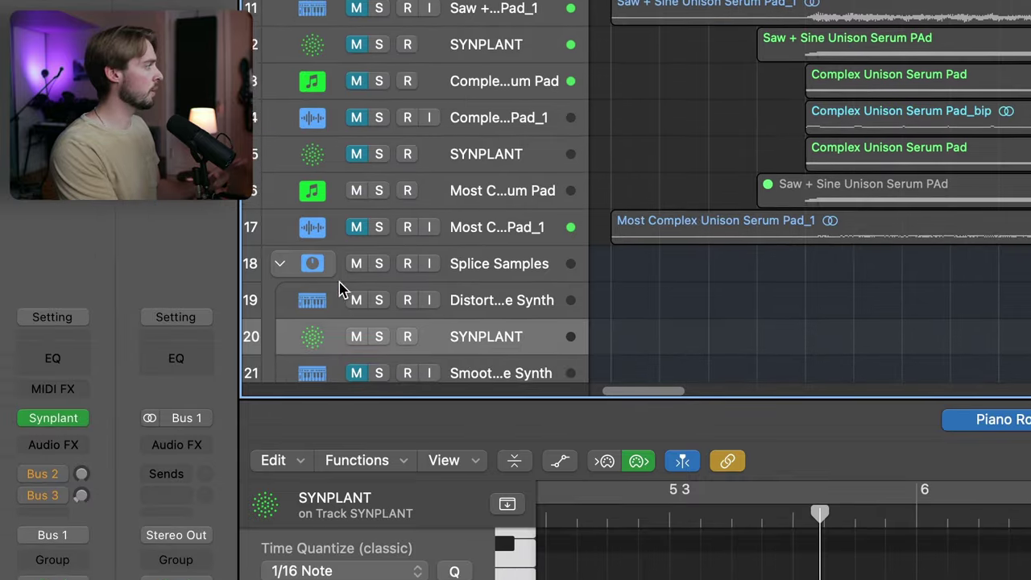
{"action": "left_click", "coordinate": [185, 284]}
{"action": "scroll", "coordinate": [546, 298], "scroll_direction": "up", "scroll_amount": 8}
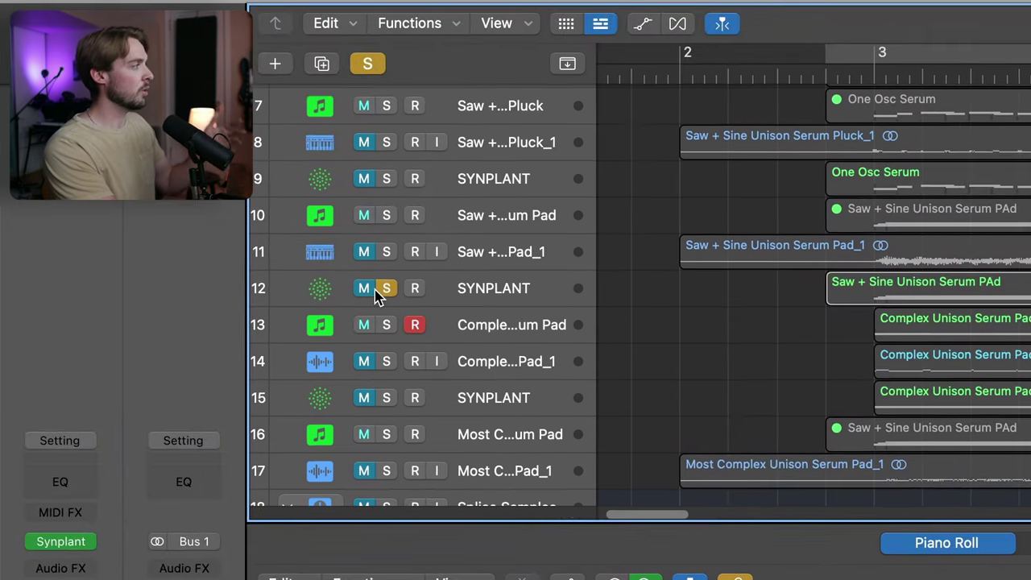
Switch the solo from the SYNPLANT track to the Complex Unison Serum Pad track and play it from just before bar 3
{"action": "left_click", "coordinate": [387, 288]}
{"action": "left_click", "coordinate": [387, 323]}
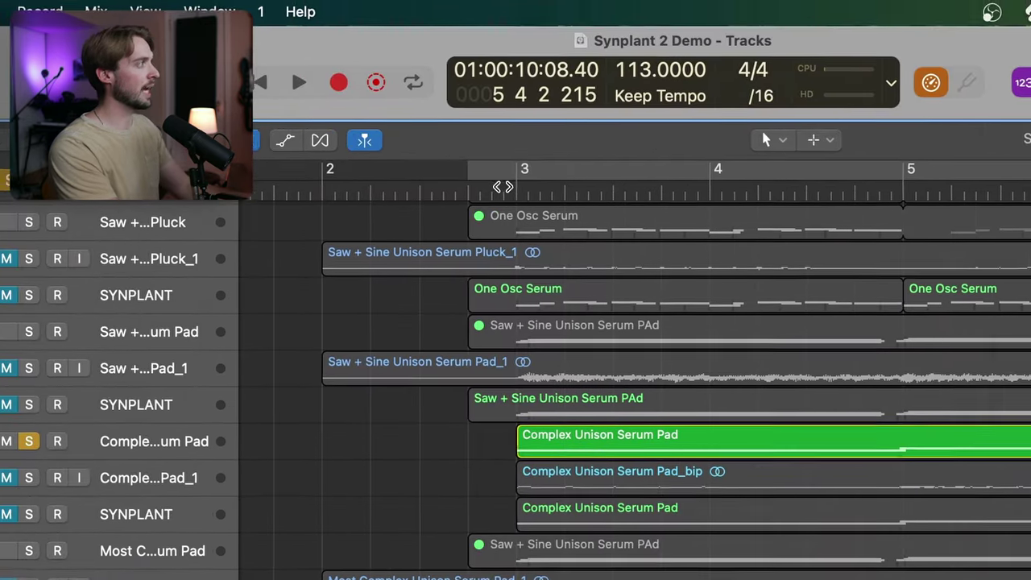
{"action": "left_click", "coordinate": [403, 172]}
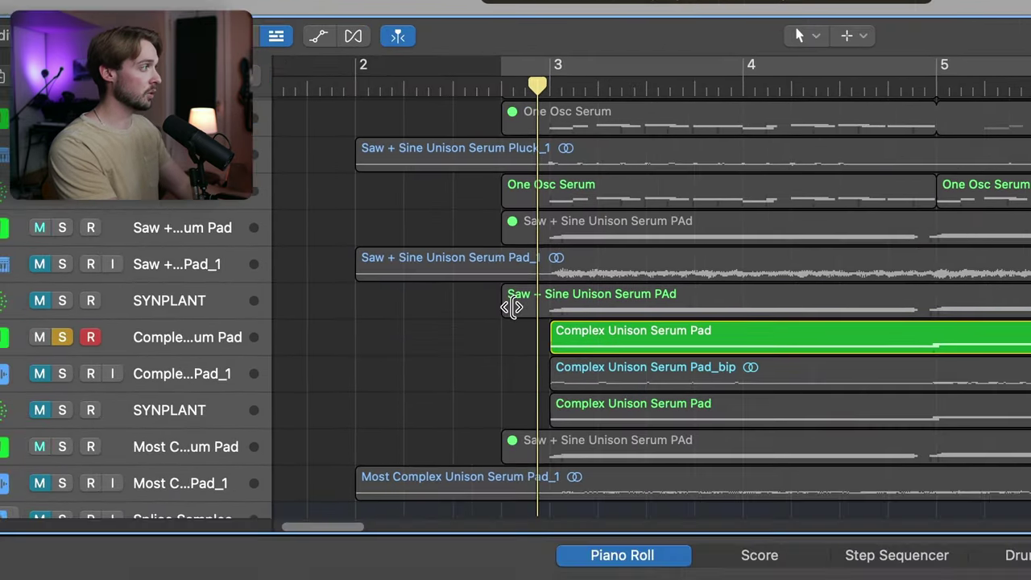
{"action": "key", "text": "space"}
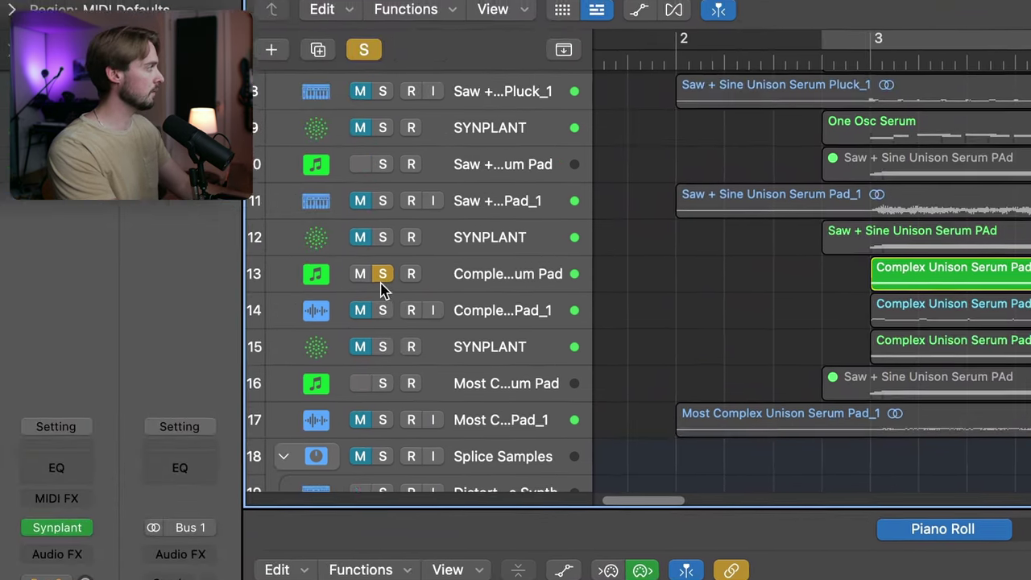
Switch the solo to the SYNPLANT track below Complex Unison Serum Pad_1, and open its Synplant instrument briefly before closing it
{"action": "left_click", "coordinate": [86, 273]}
{"action": "left_click", "coordinate": [387, 304]}
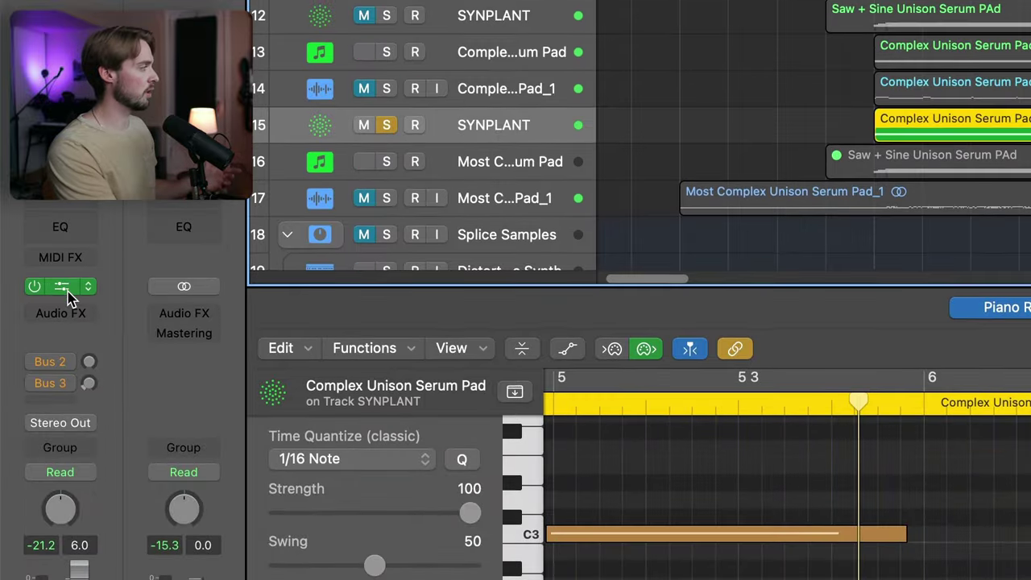
{"action": "left_click", "coordinate": [68, 448]}
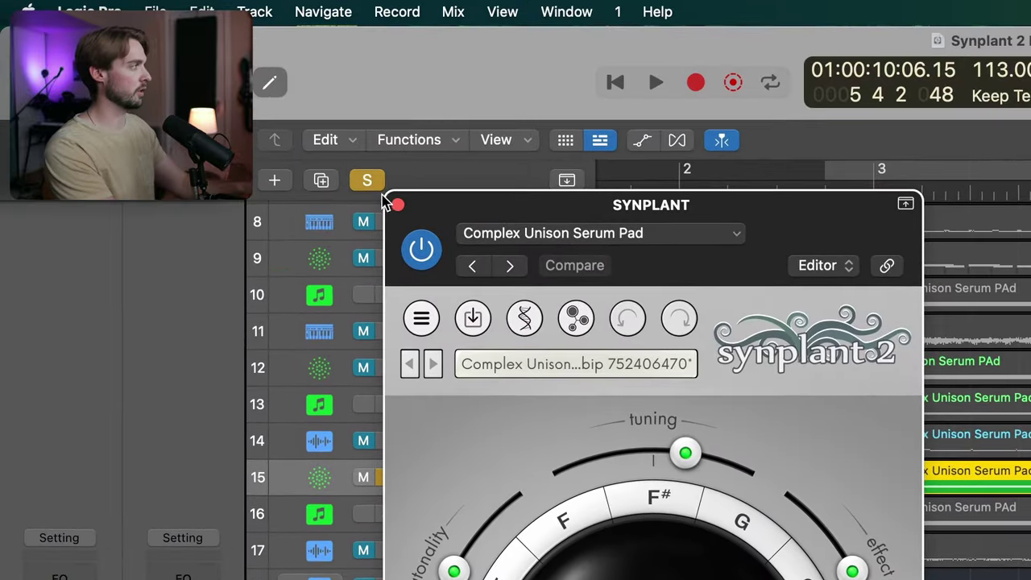
{"action": "left_click", "coordinate": [398, 204]}
Solo Complex Unison Serum Pad together with its SYNPLANT track and play both from bar 3
{"action": "left_click", "coordinate": [388, 295]}
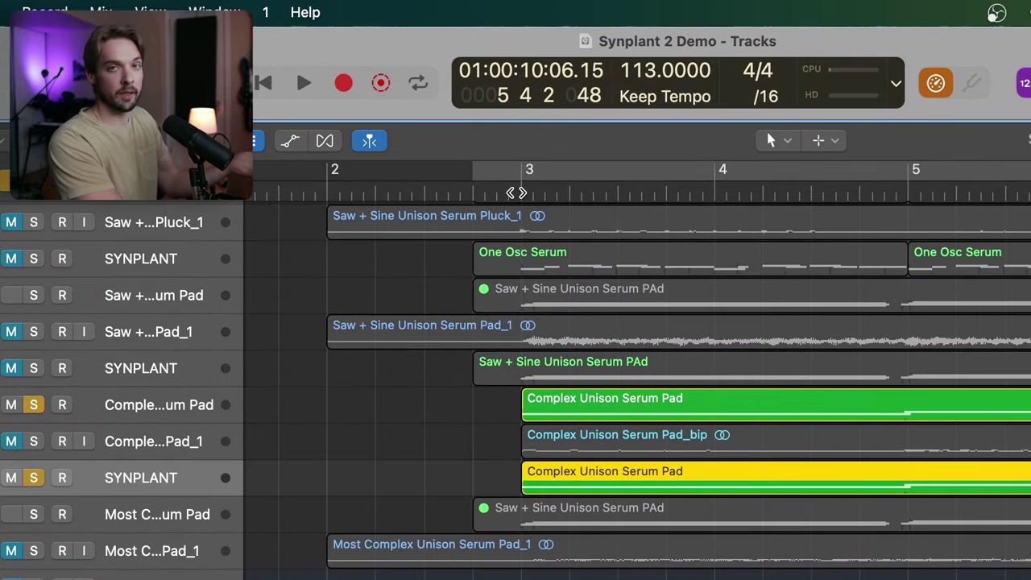
{"action": "left_click", "coordinate": [515, 192]}
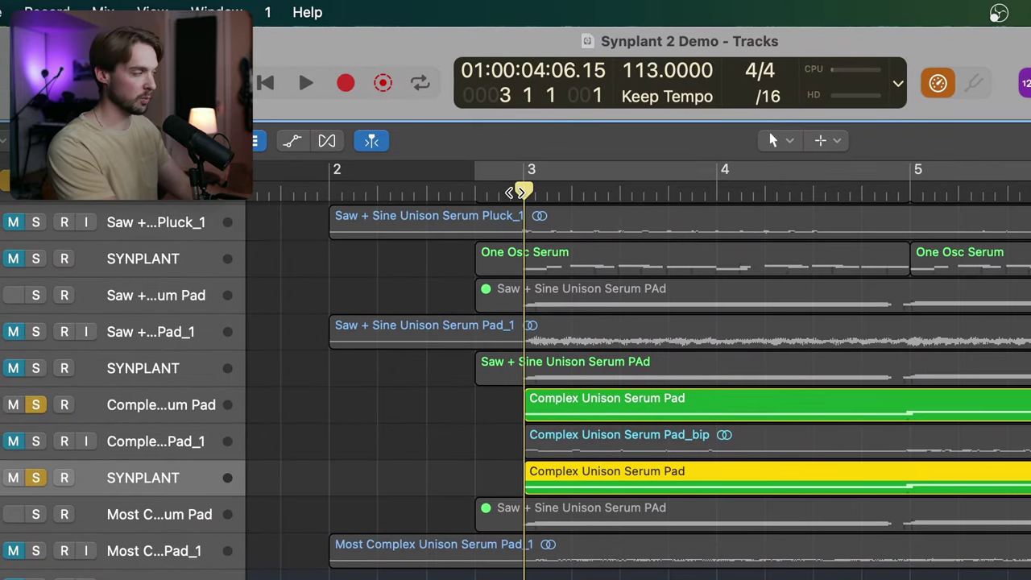
{"action": "key", "text": "space"}
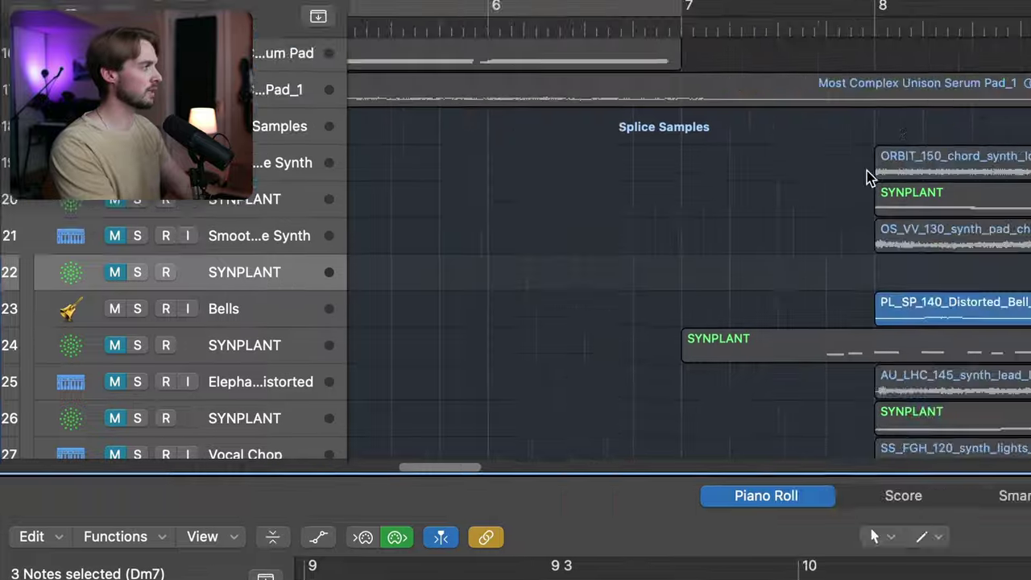
Play the Bells sample in the Splice Samples stack from bar 8
{"action": "left_click", "coordinate": [872, 29]}
{"action": "key", "text": "space"}
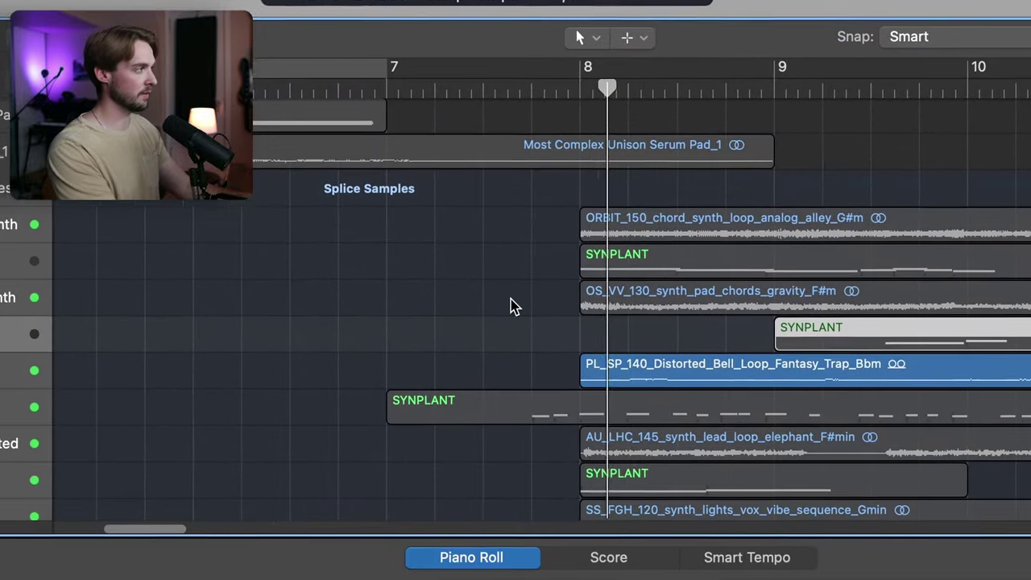
{"action": "scroll", "coordinate": [513, 306], "scroll_direction": "down", "scroll_amount": 3}
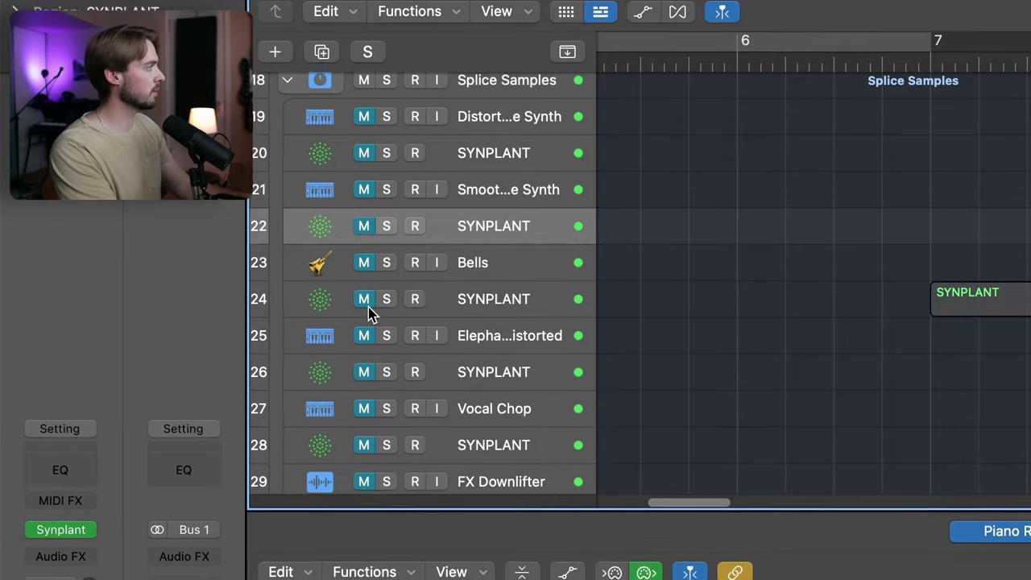
Unmute the SYNPLANT track below Bells and play it from just before bar 8
{"action": "left_click", "coordinate": [365, 324]}
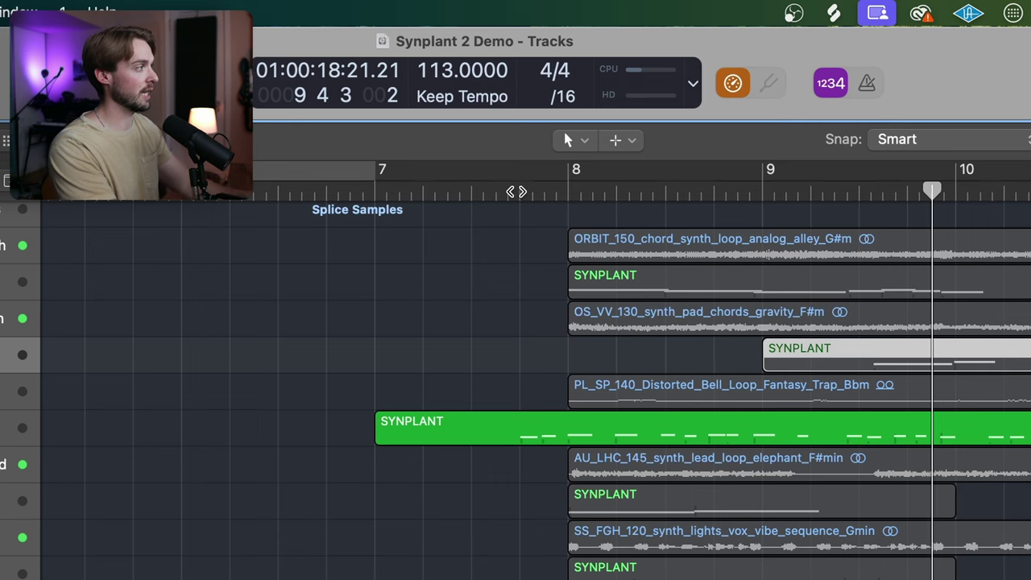
{"action": "left_click", "coordinate": [515, 192]}
{"action": "left_click", "coordinate": [474, 423]}
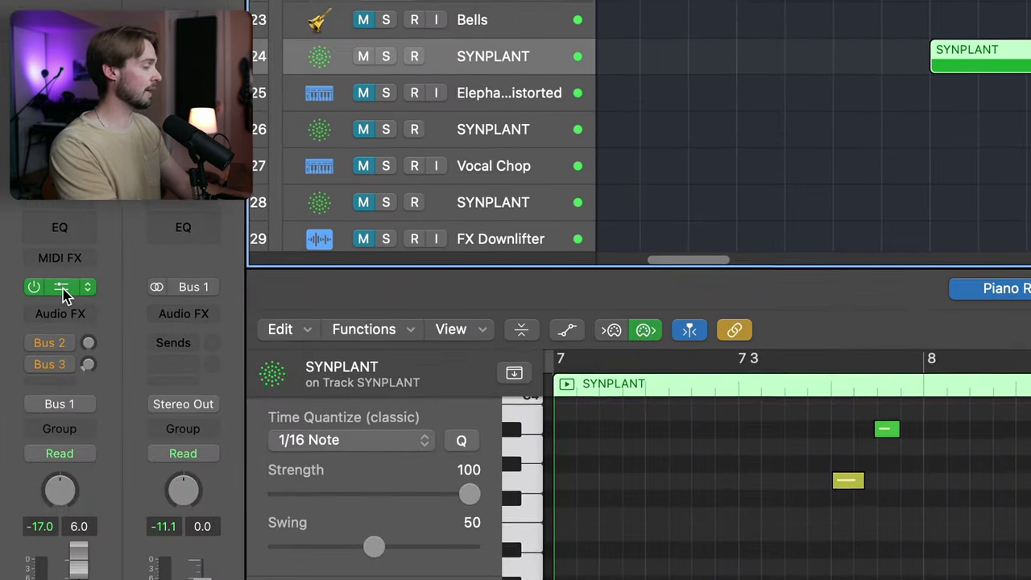
Open the PL_SP_140_Distorted_Bell Synplant instrument, show its generated patch strands and audition patches in the second and third strands
{"action": "left_click", "coordinate": [65, 295]}
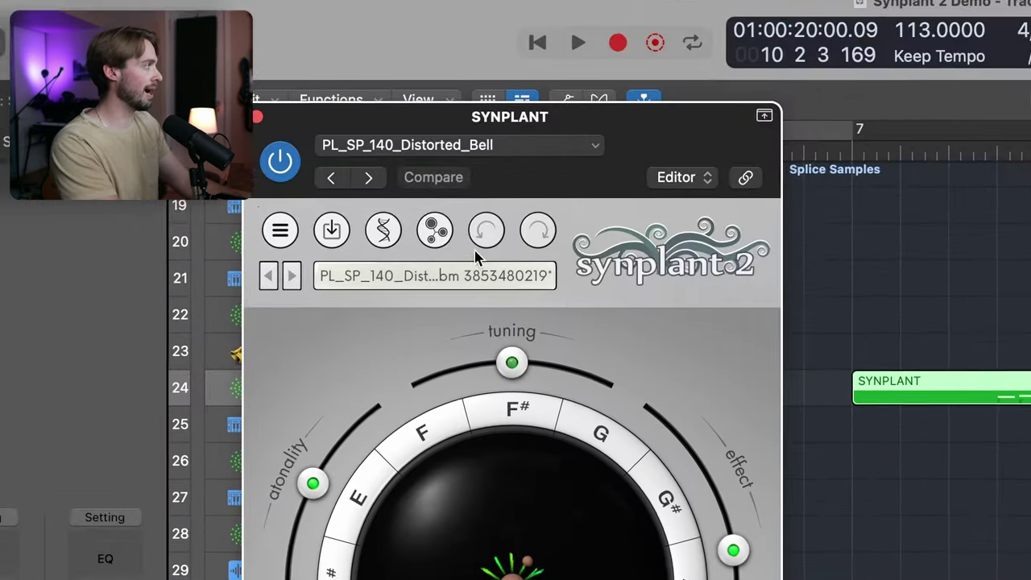
{"action": "left_click", "coordinate": [435, 231]}
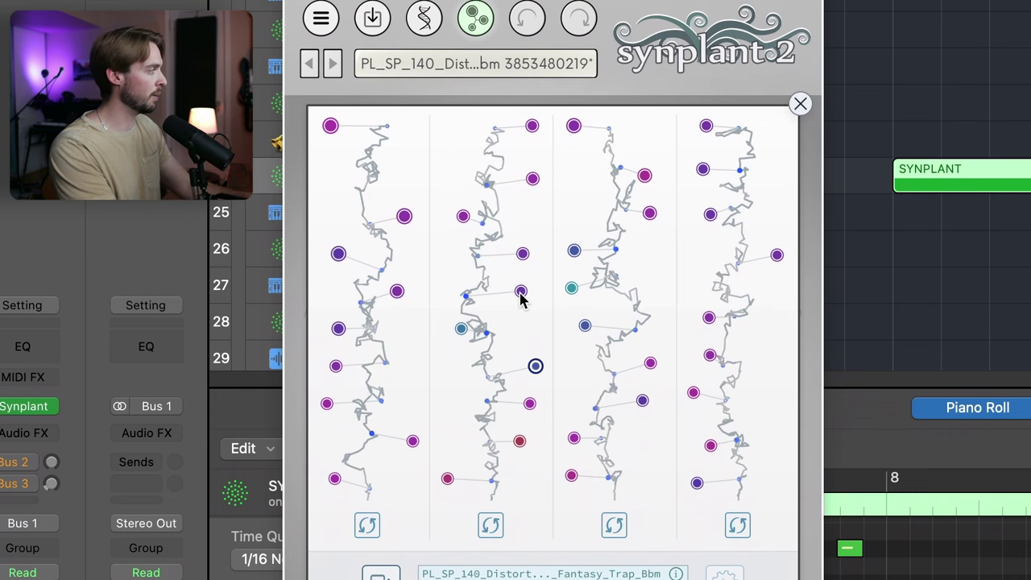
{"action": "left_click", "coordinate": [524, 252]}
{"action": "left_click", "coordinate": [532, 178]}
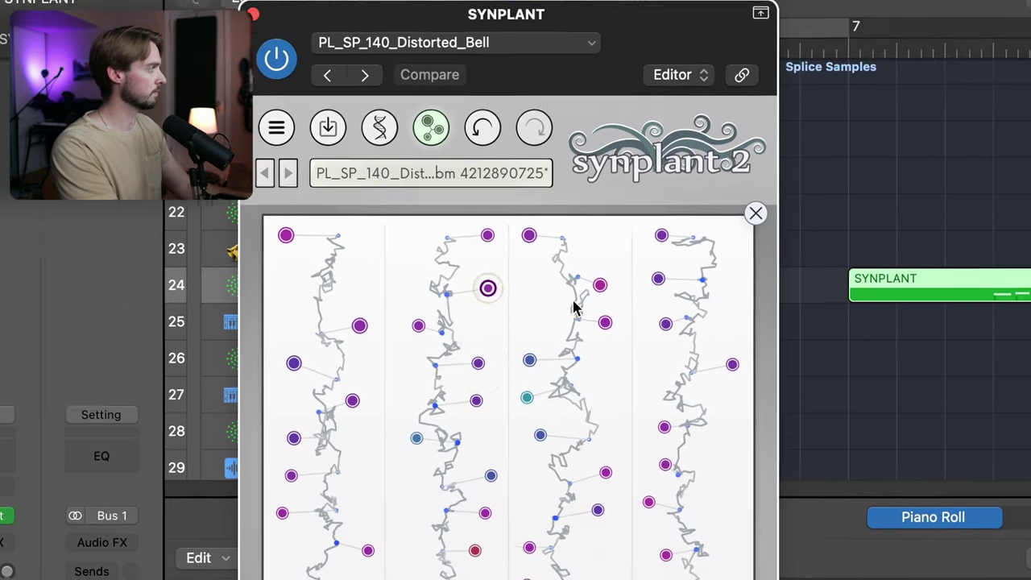
{"action": "left_click", "coordinate": [649, 213]}
{"action": "left_click", "coordinate": [644, 176]}
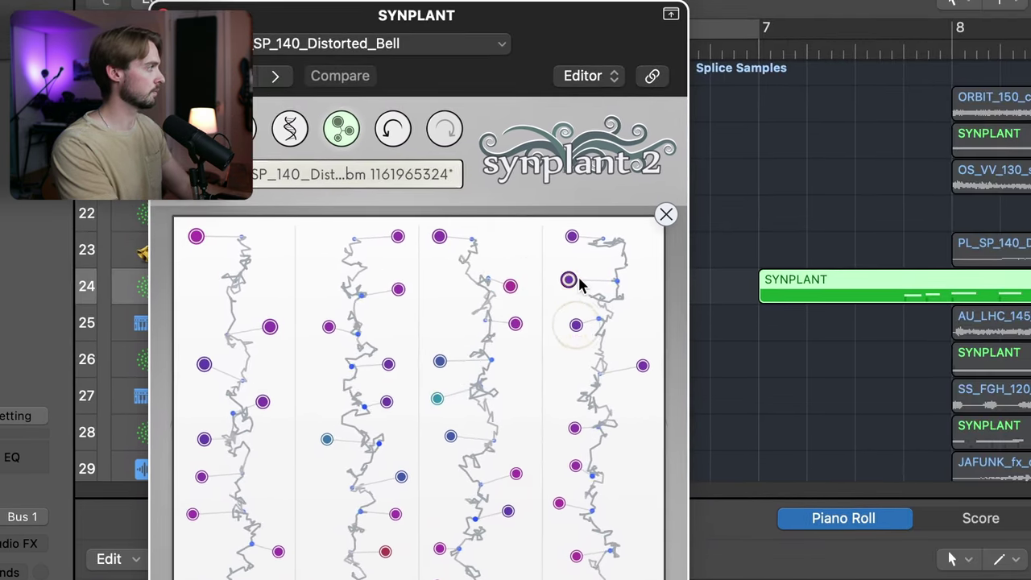
Audition more generated bell patches, including several in the fourth strand, and close the Synplant instrument
{"action": "left_click", "coordinate": [642, 365]}
{"action": "left_click", "coordinate": [575, 428]}
{"action": "left_click", "coordinate": [559, 503]}
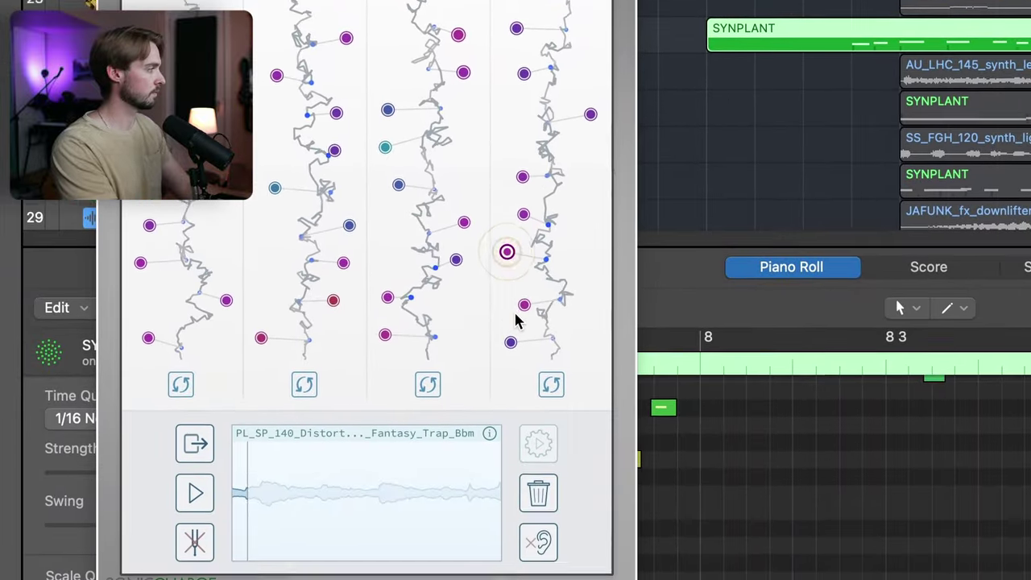
{"action": "left_click", "coordinate": [523, 307]}
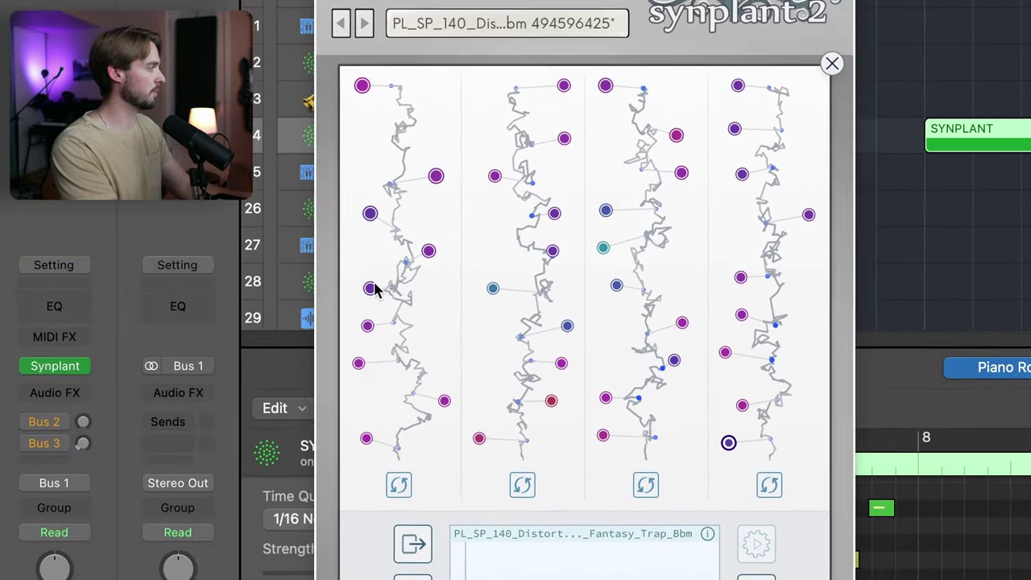
{"action": "left_click", "coordinate": [151, 168]}
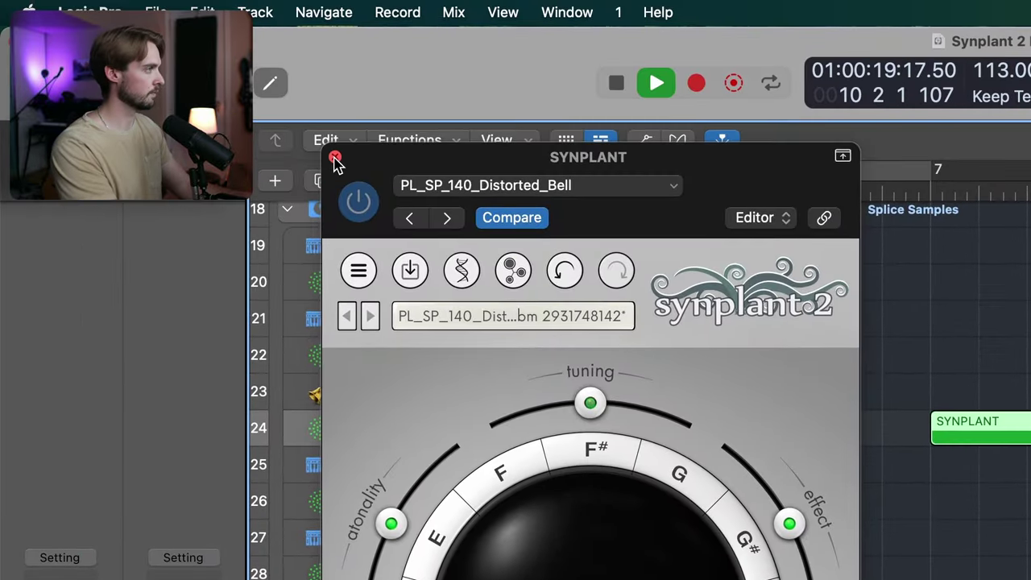
{"action": "left_click", "coordinate": [335, 159]}
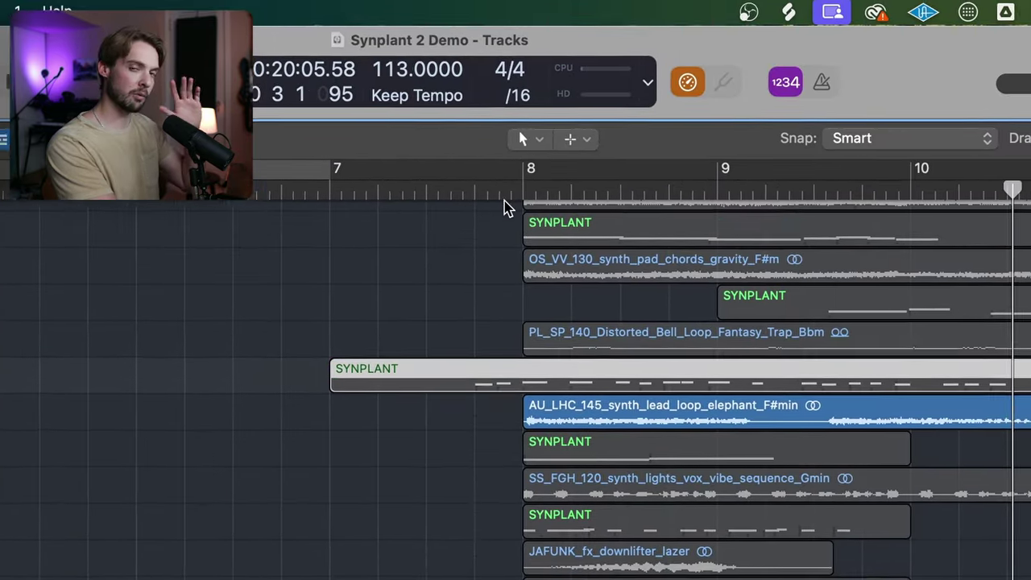
Play the AU_LHC_145_synth_lead_loop_elephant_F#min sample from just before bar 8, then solo the SYNPLANT track below it to compare
{"action": "double_click", "coordinate": [517, 193]}
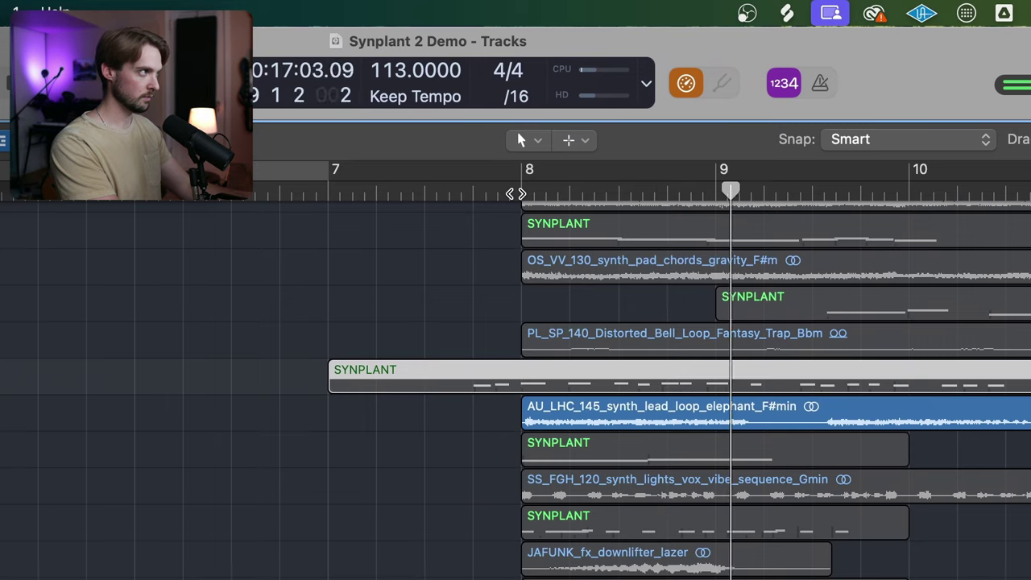
{"action": "left_click", "coordinate": [359, 290]}
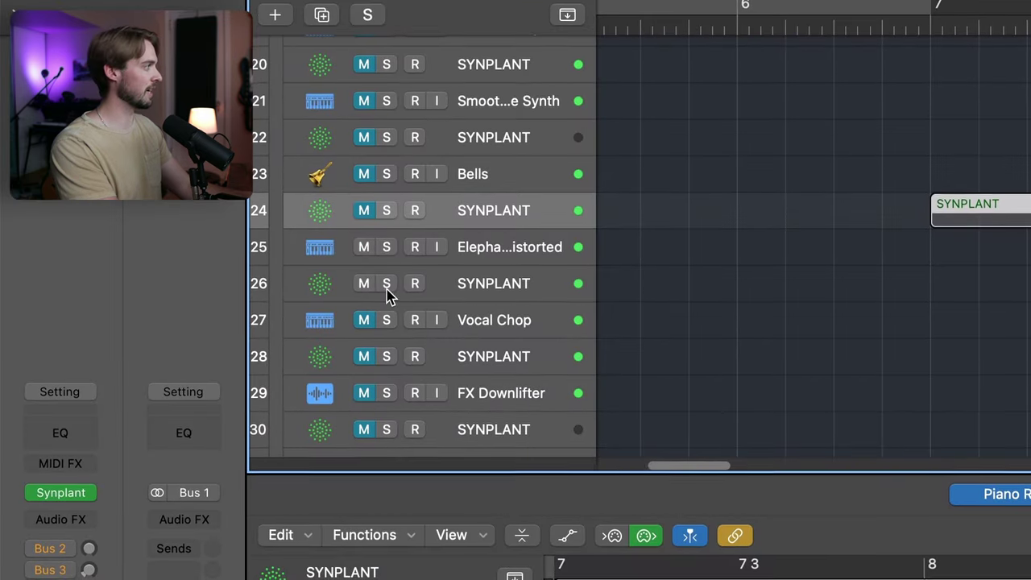
{"action": "left_click", "coordinate": [387, 290]}
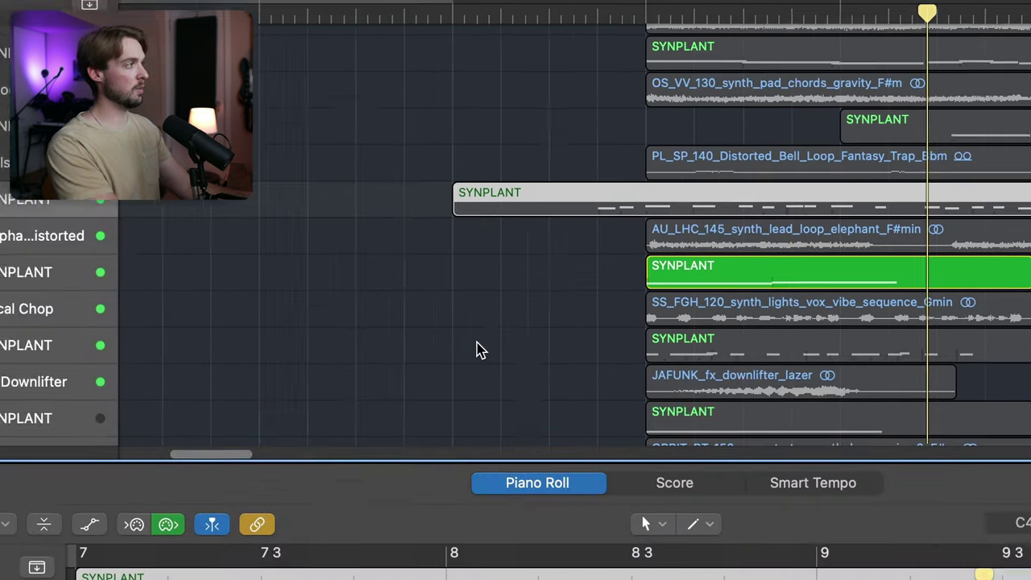
{"action": "left_click", "coordinate": [515, 192]}
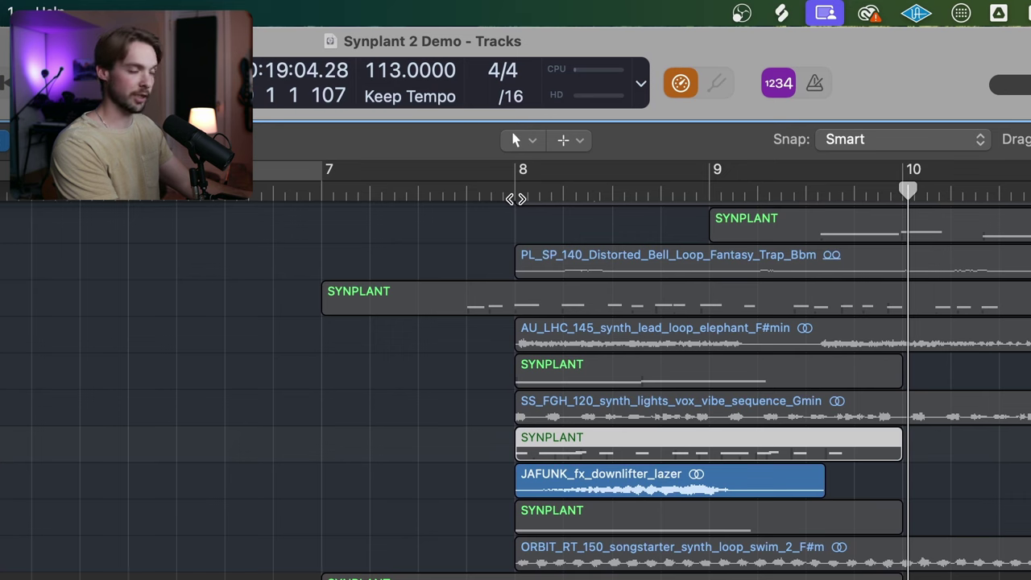
Play the FX Downlifter sample from bar 8, then mute it and switch to the SYNPLANT track below it for comparison
{"action": "double_click", "coordinate": [515, 199]}
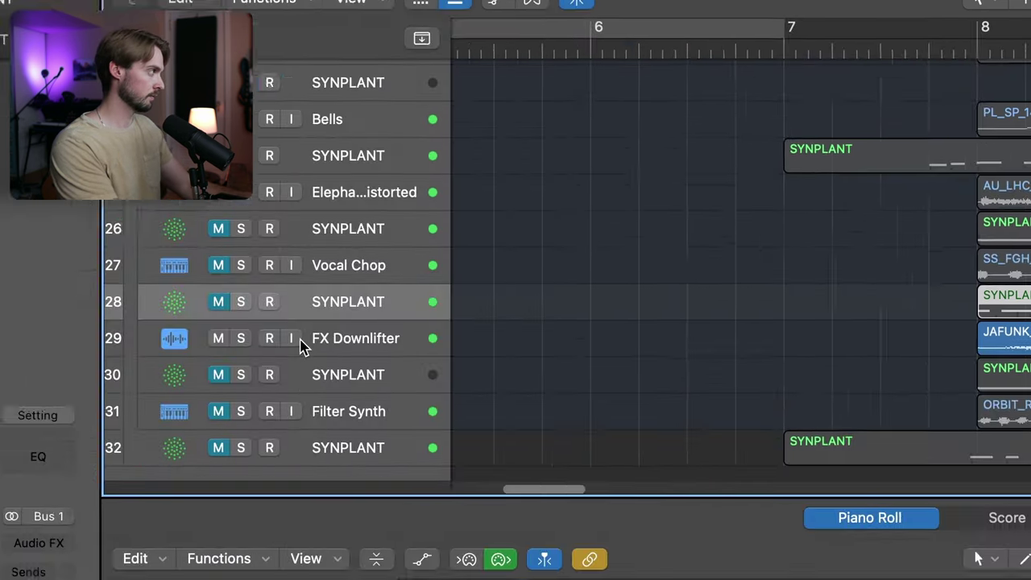
{"action": "left_click", "coordinate": [363, 249]}
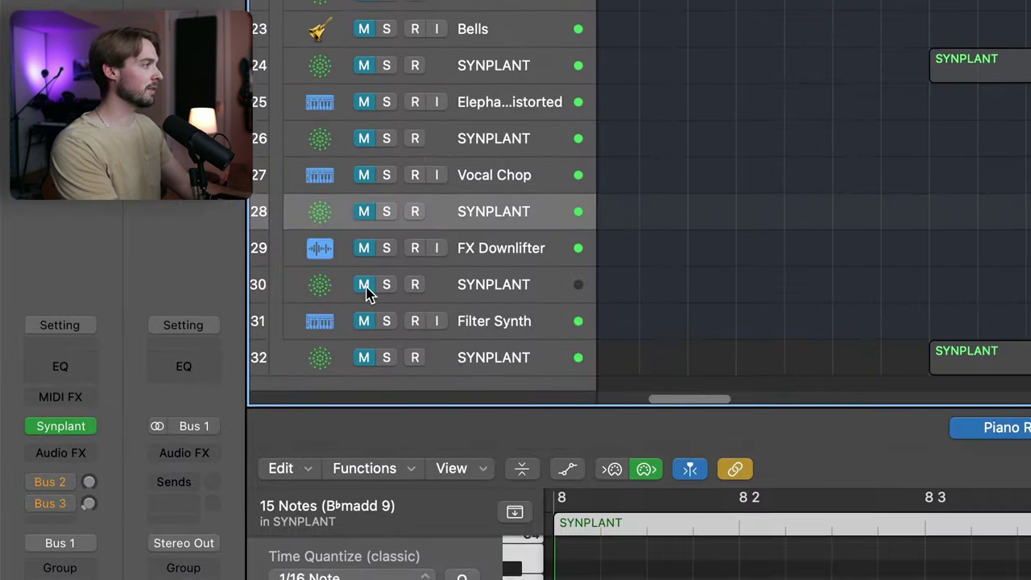
{"action": "left_click", "coordinate": [365, 291]}
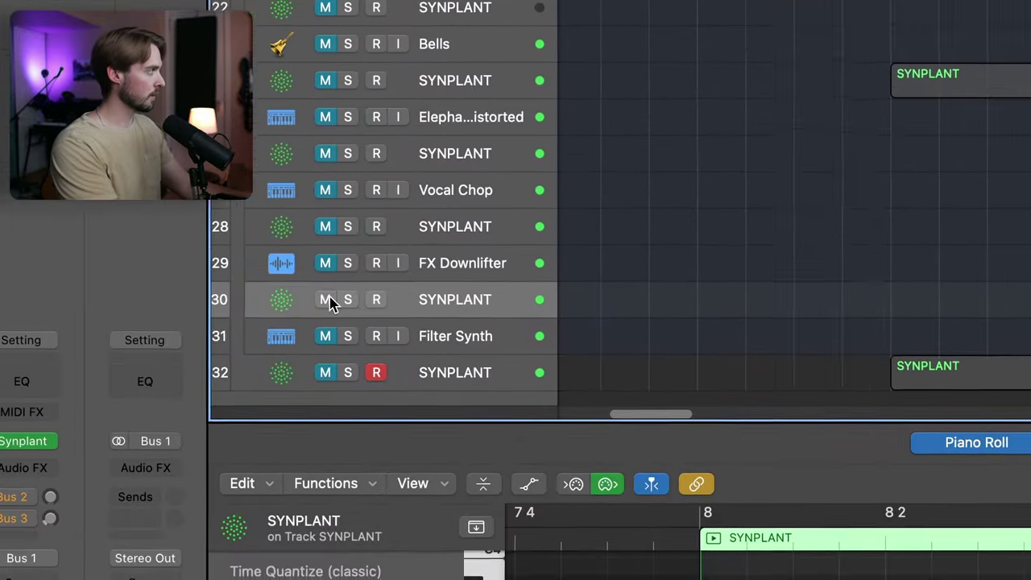
{"action": "left_click", "coordinate": [364, 281]}
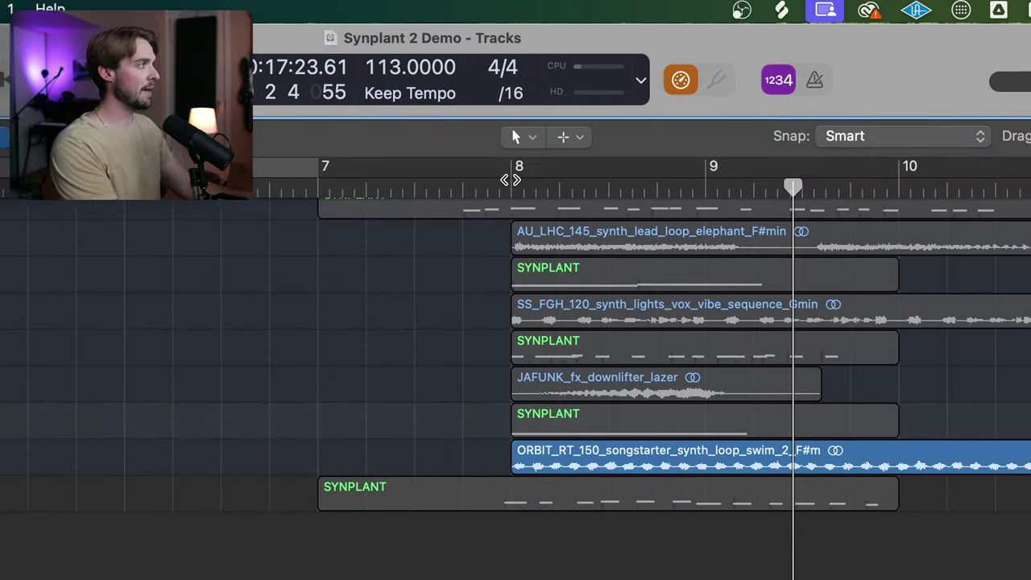
Play the Filter Synth sample from bar 8 and mute its track
{"action": "left_click", "coordinate": [510, 187]}
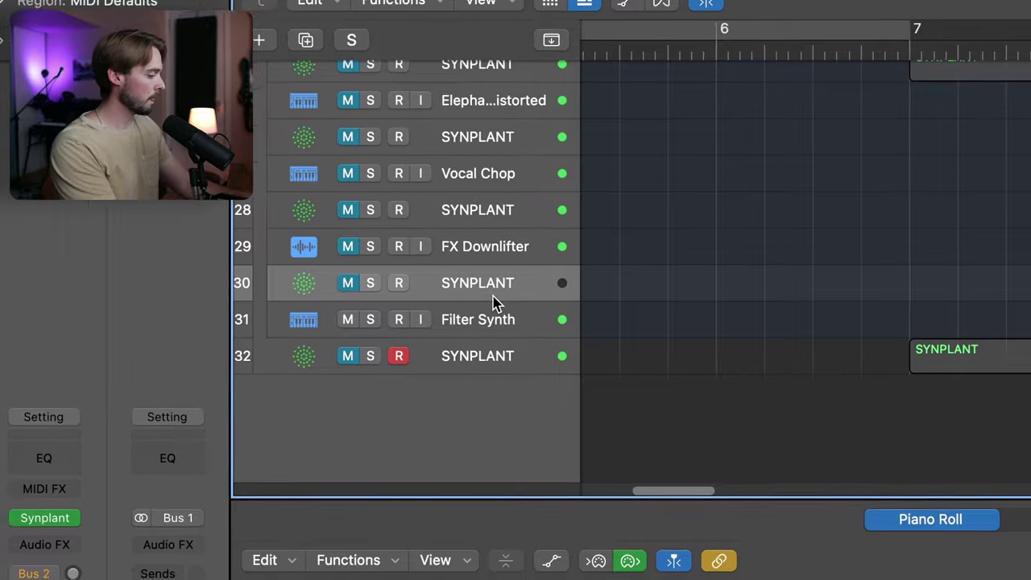
{"action": "left_click", "coordinate": [372, 294]}
{"action": "left_click", "coordinate": [367, 292]}
Unmute the SYNPLANT track below Filter Synth, play it from just before bar 8 and open its Synplant instrument
{"action": "left_click", "coordinate": [362, 327]}
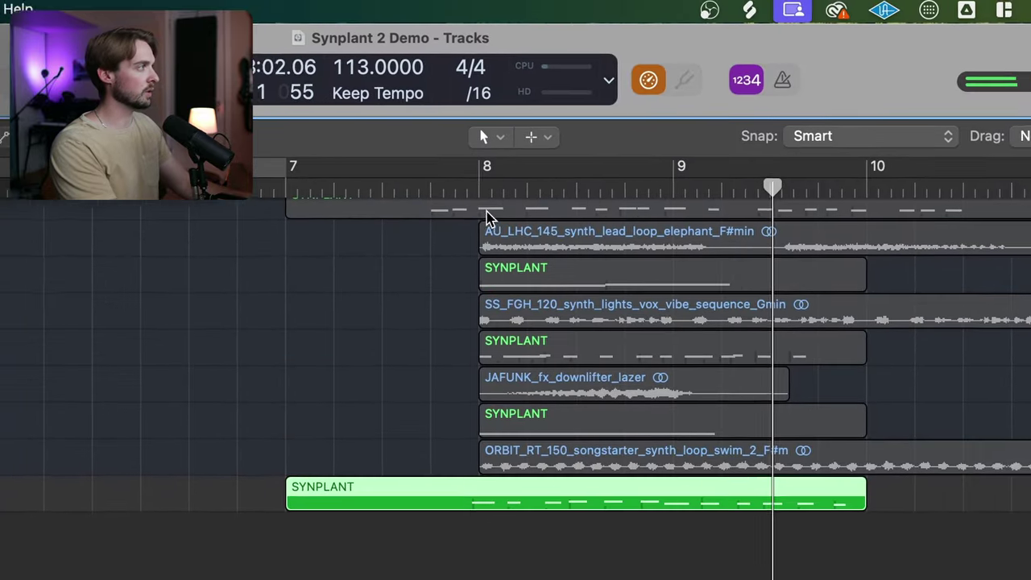
{"action": "left_click", "coordinate": [456, 183]}
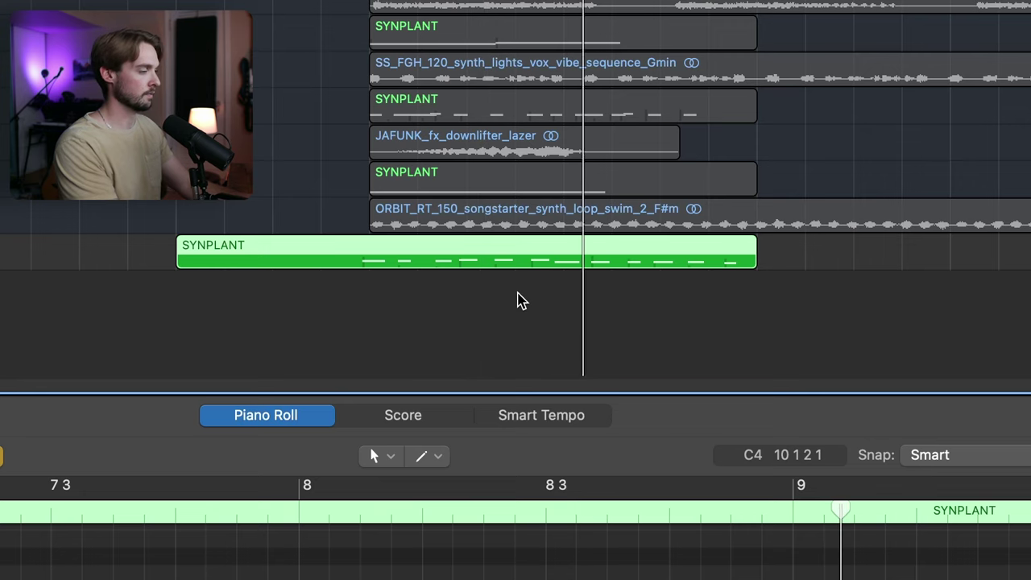
{"action": "key", "text": "space"}
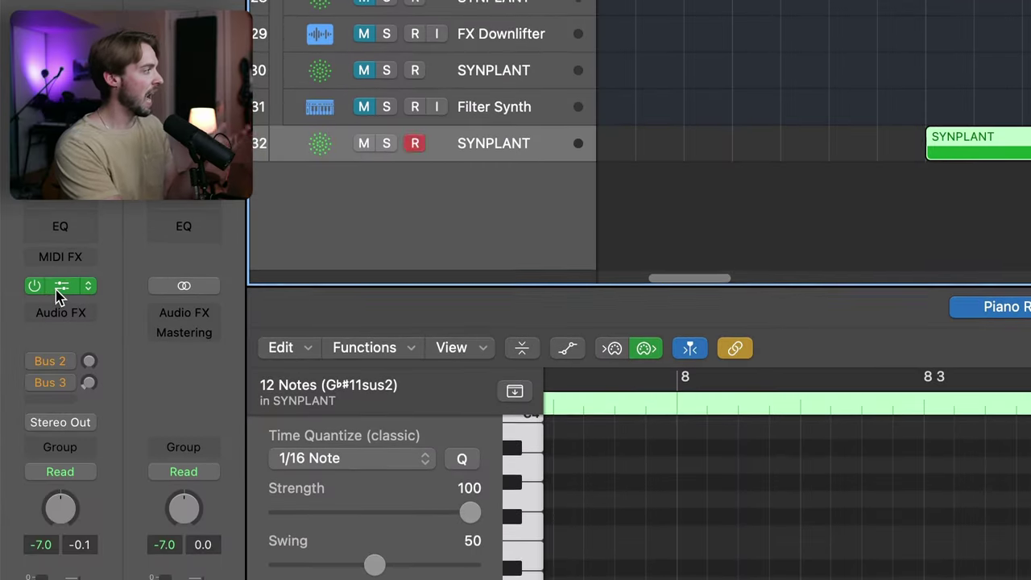
{"action": "left_click", "coordinate": [58, 292]}
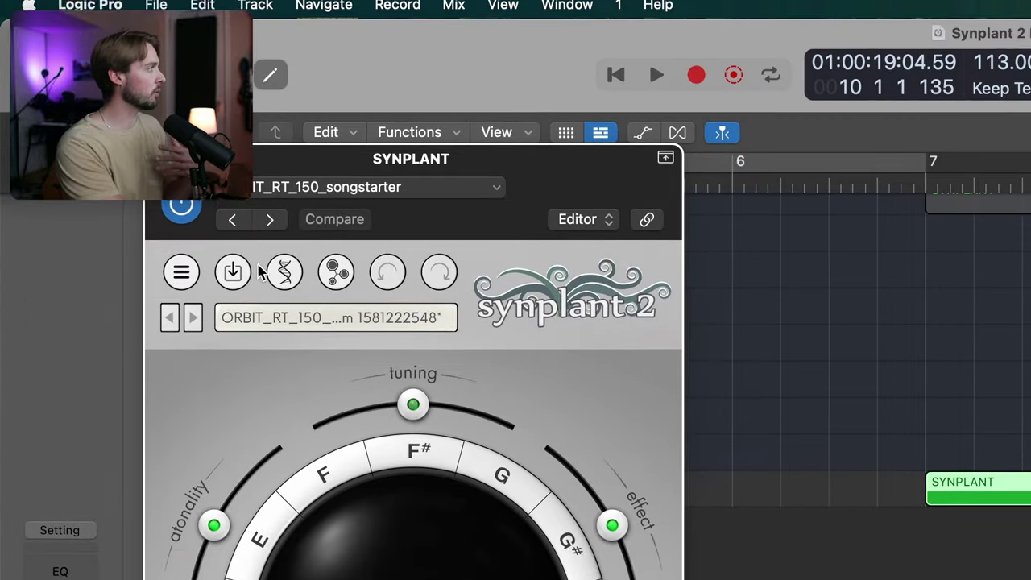